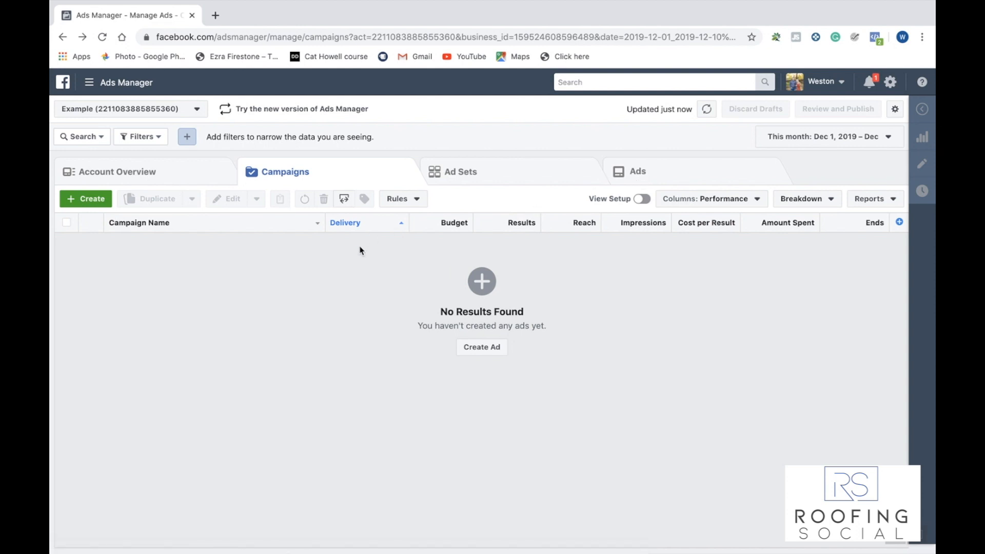
Step: Start creating a new campaign from the Campaigns tab
click(96, 201)
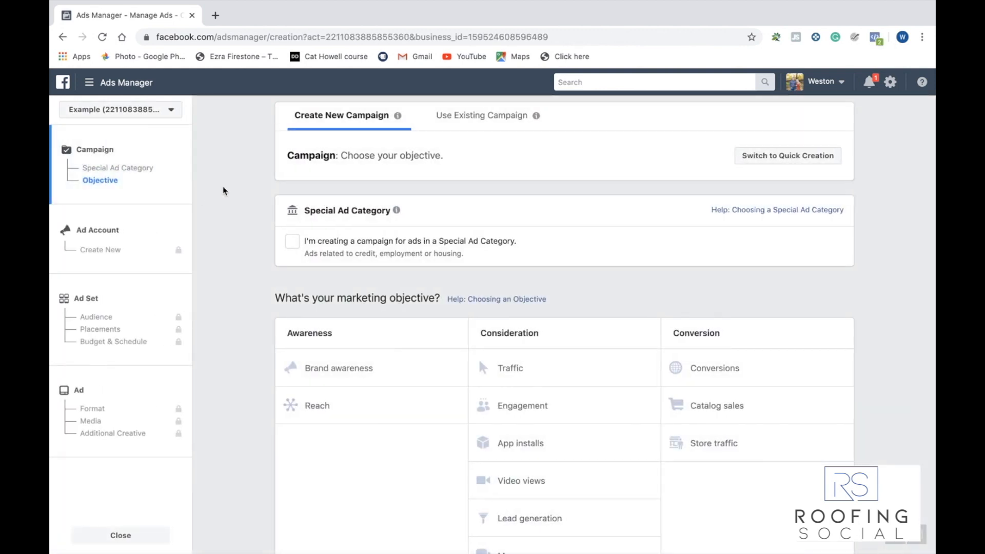
scroll(224, 190, down, 1)
scroll(224, 190, up, 1)
scroll(478, 190, down, 1)
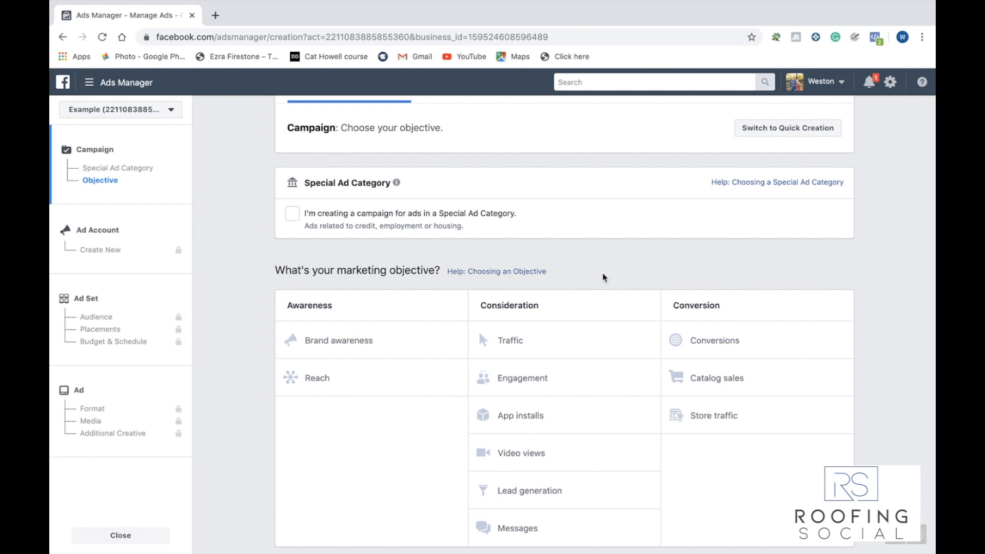
Step: Make it a Traffic campaign and cut the daily budget from $100.00 to $10.00
mouse_move(564, 340)
click(566, 340)
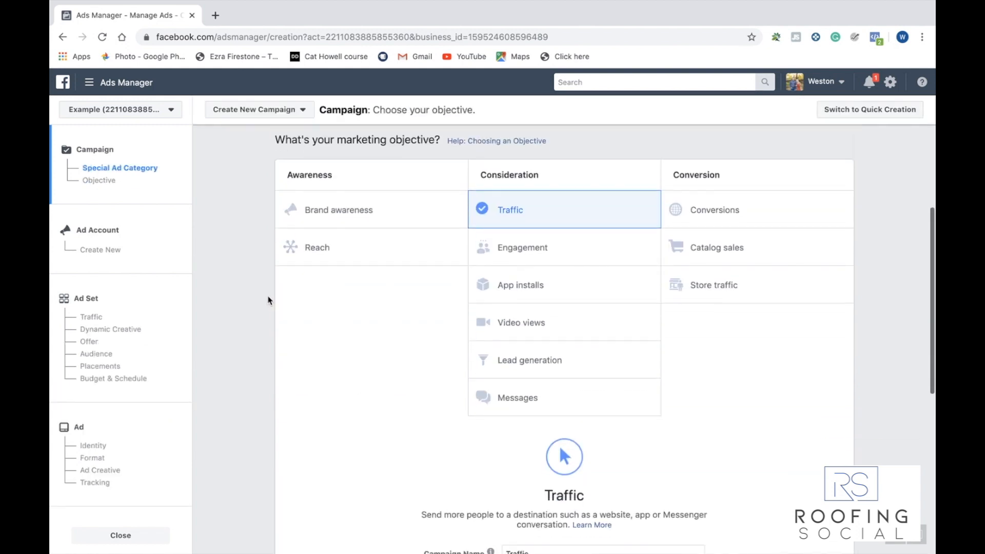
click(556, 401)
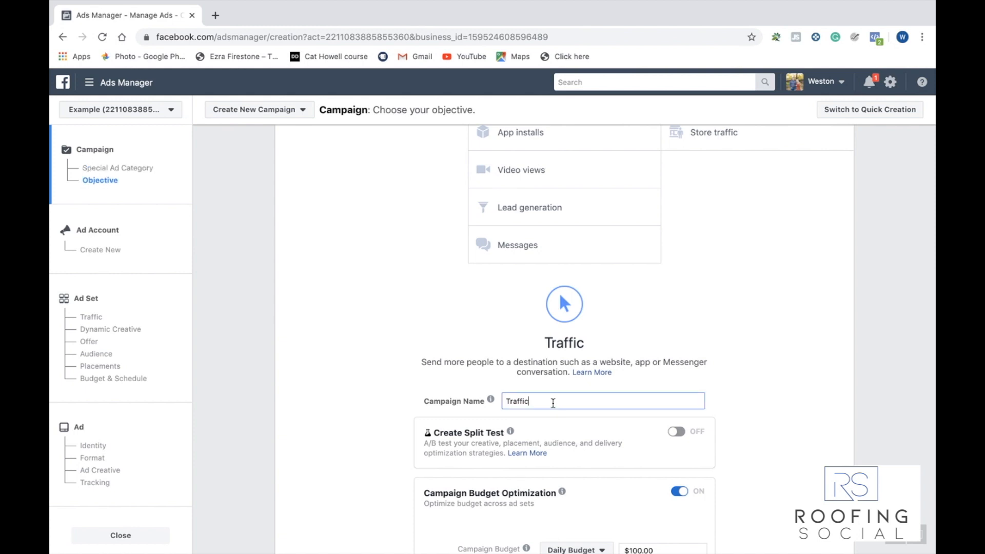
scroll(375, 350, down, 3)
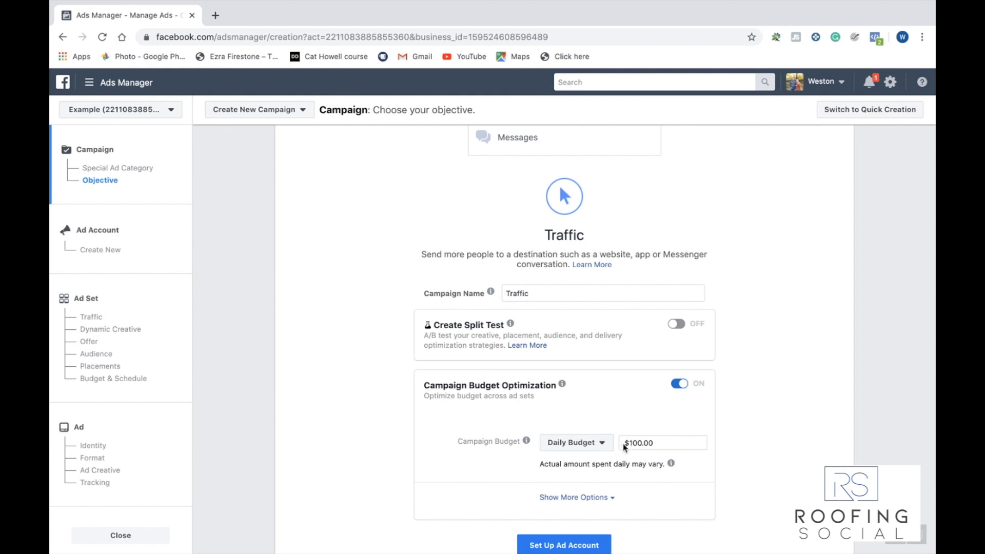
scroll(494, 425, down, 3)
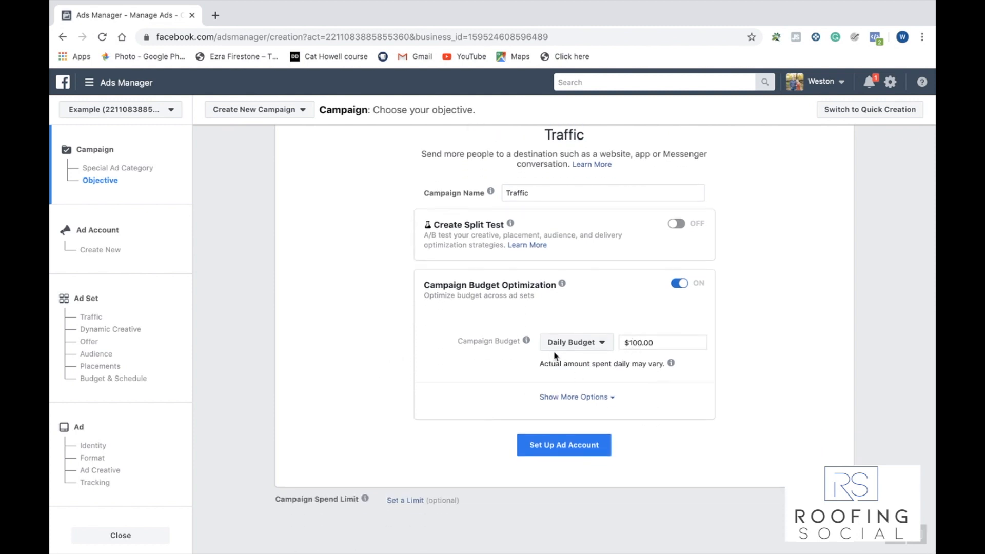
click(635, 343)
key(BackSpace)
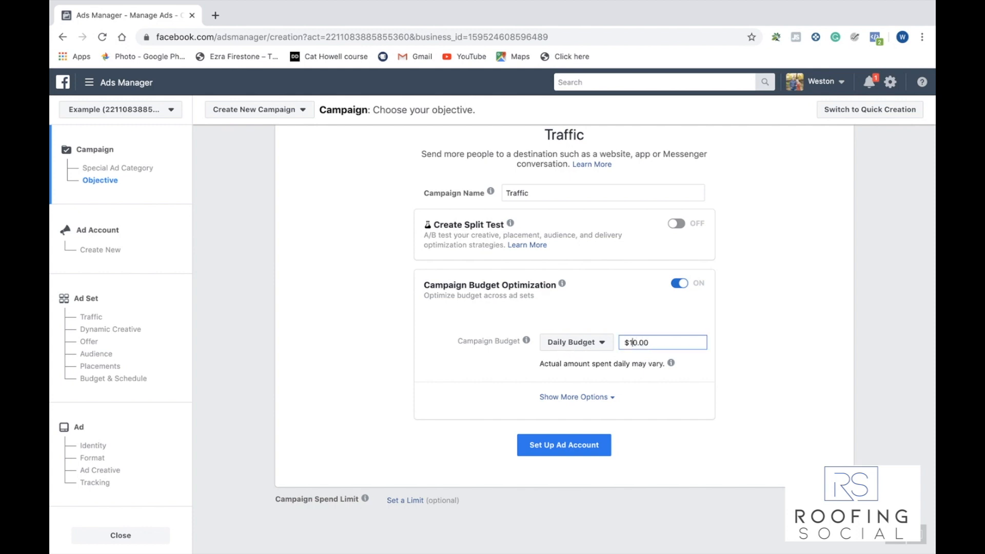
click(438, 392)
Step: Accept the US ad account settings and begin editing the audience's Locations row
click(569, 448)
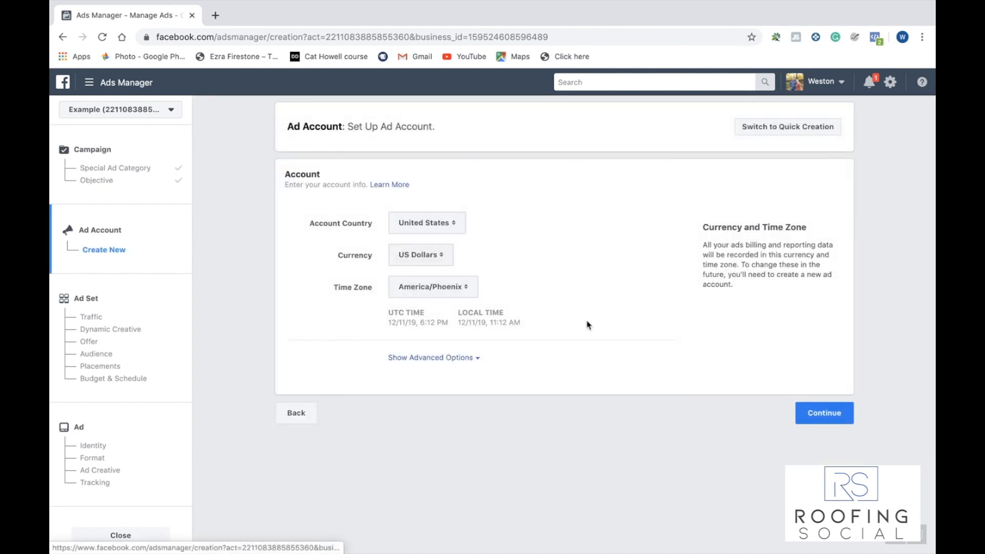
click(825, 413)
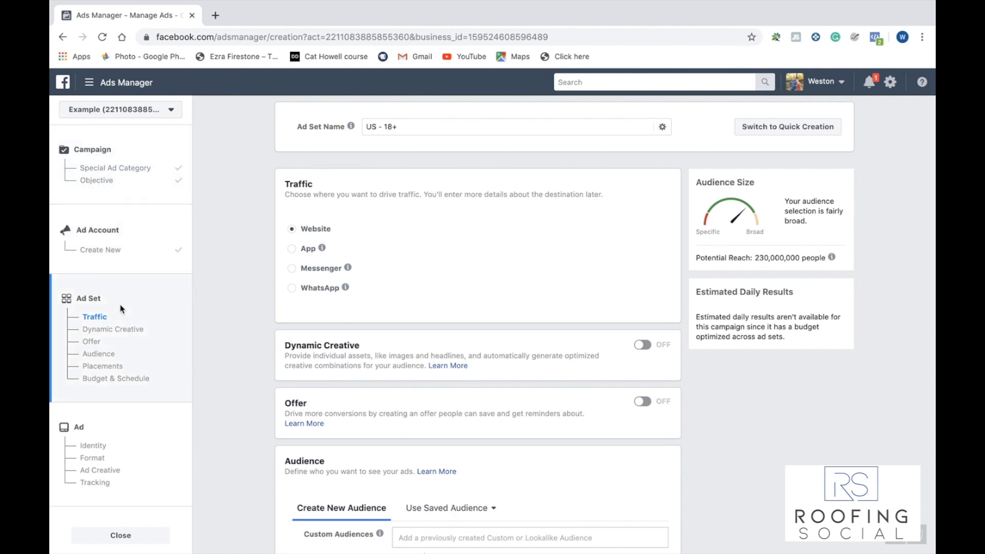
scroll(260, 249, down, 1)
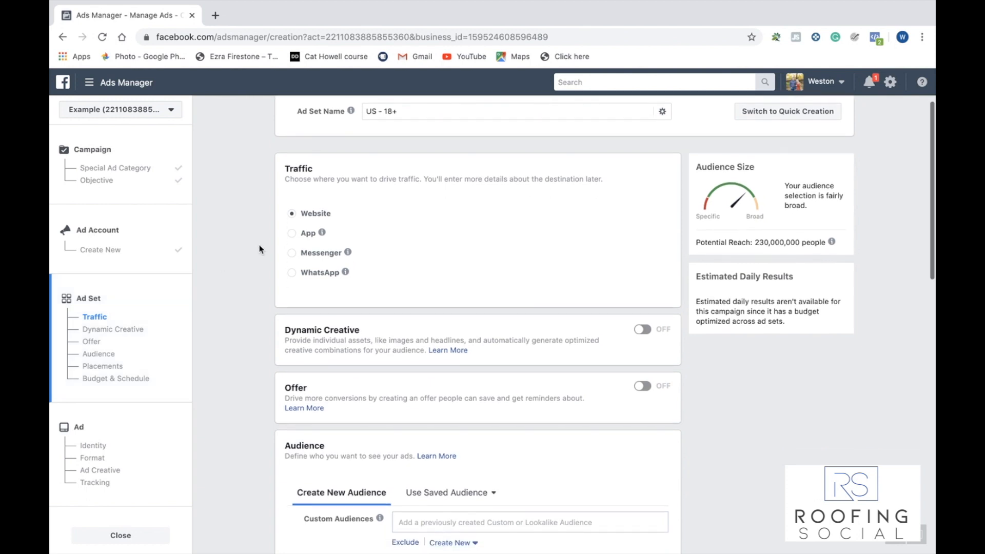
scroll(261, 249, up, 1)
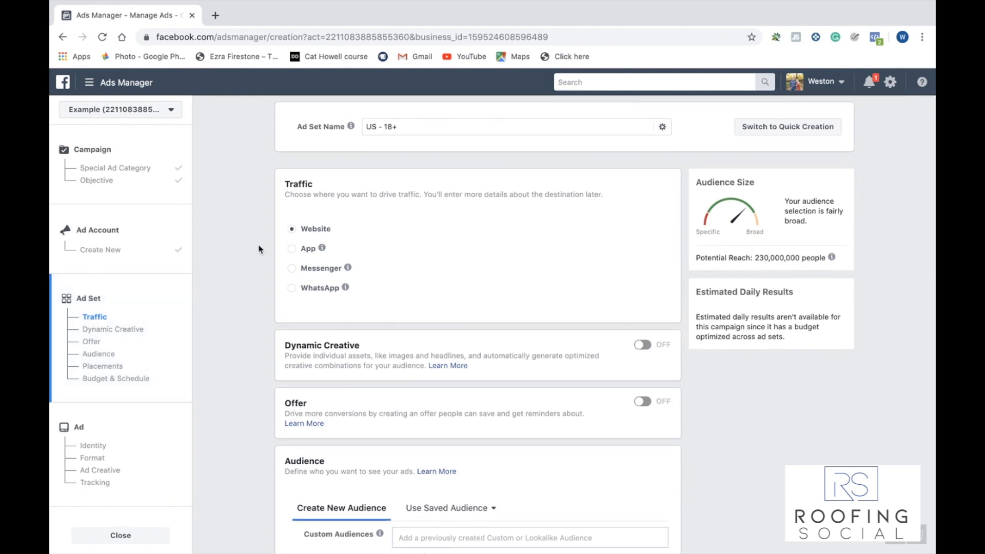
scroll(261, 248, down, 1)
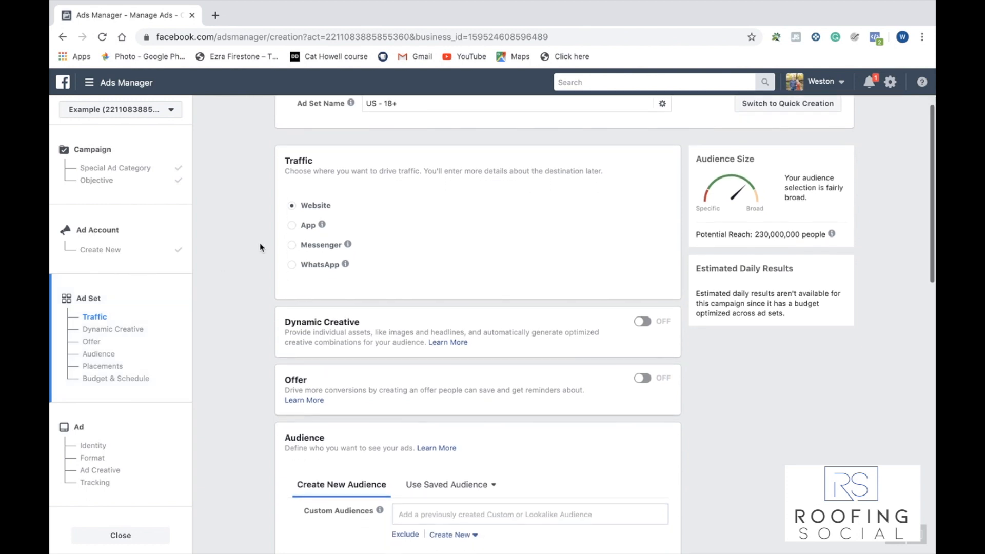
scroll(260, 249, down, 1)
scroll(260, 248, down, 3)
scroll(261, 248, down, 2)
scroll(260, 248, down, 2)
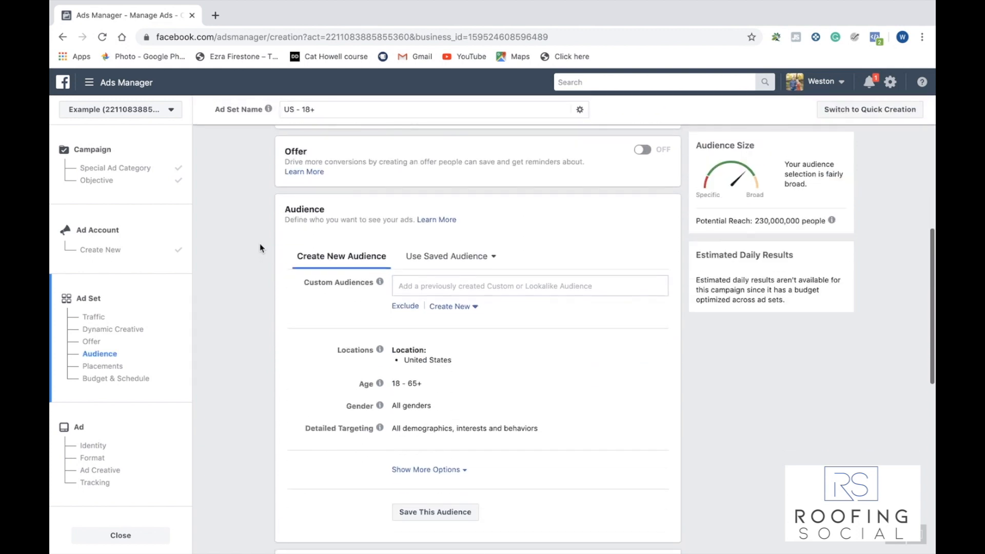
scroll(260, 248, down, 2)
scroll(260, 249, down, 1)
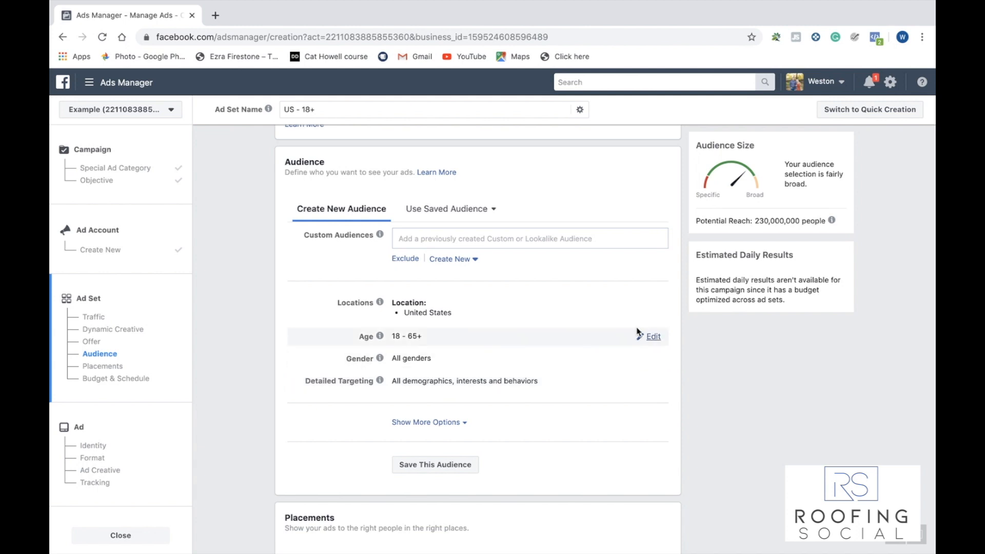
click(654, 307)
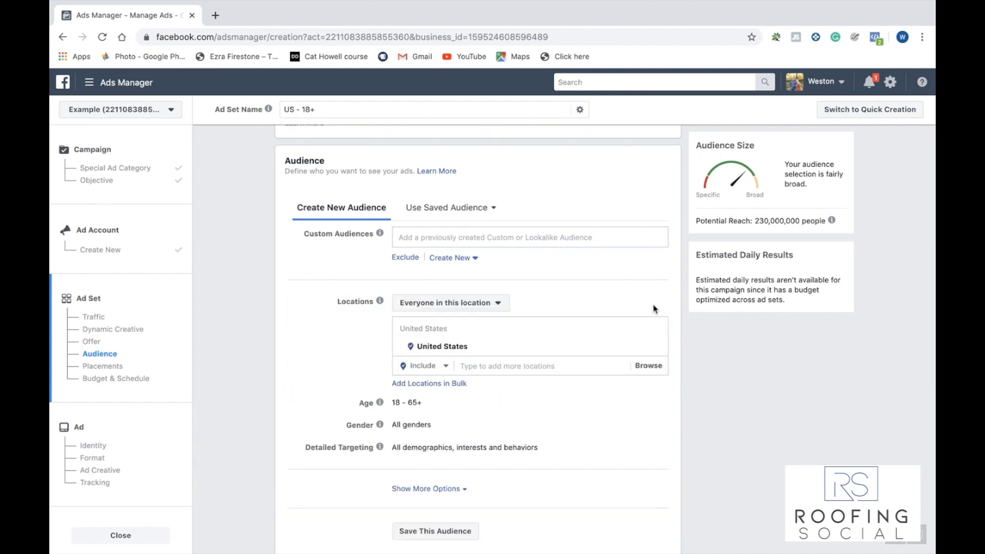
Step: Replace United States with Phoenix, Arizona at a 25-mile radius as the target location
click(517, 366)
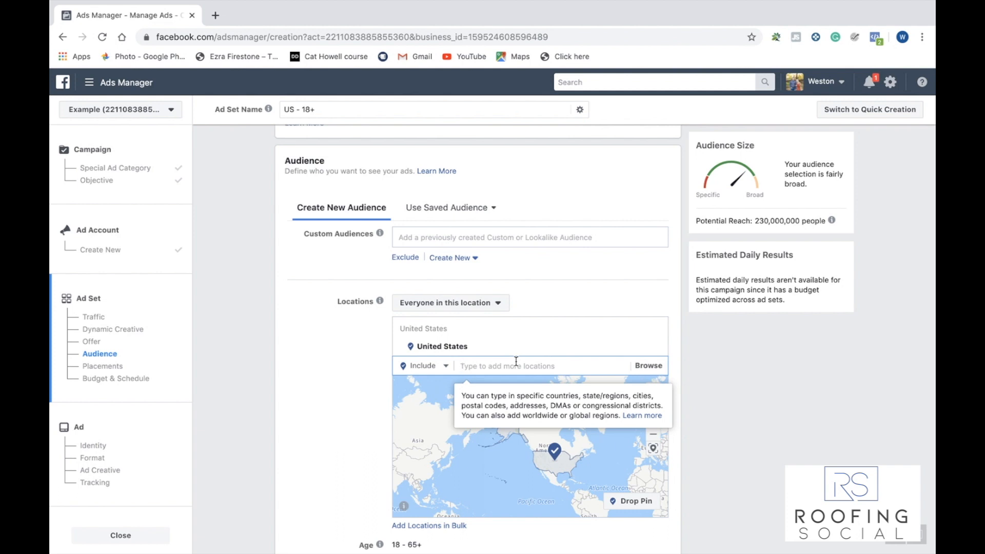
text(phoen)
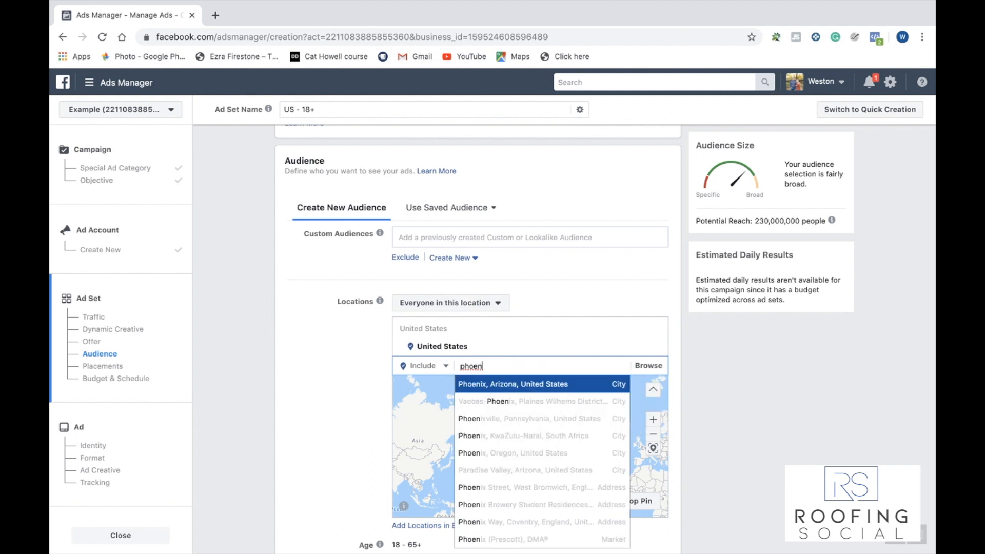
click(517, 385)
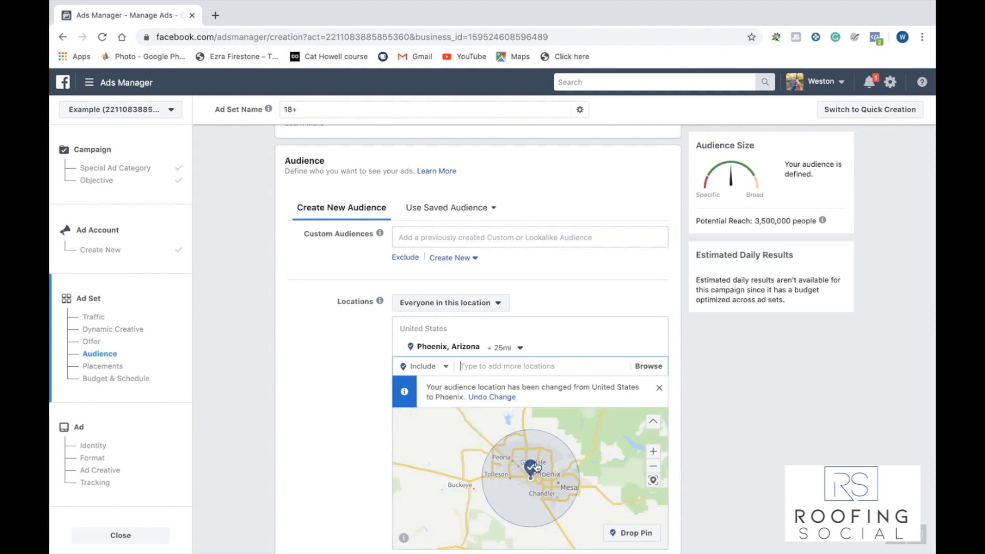
scroll(531, 468, down, 1)
scroll(536, 460, up, 1)
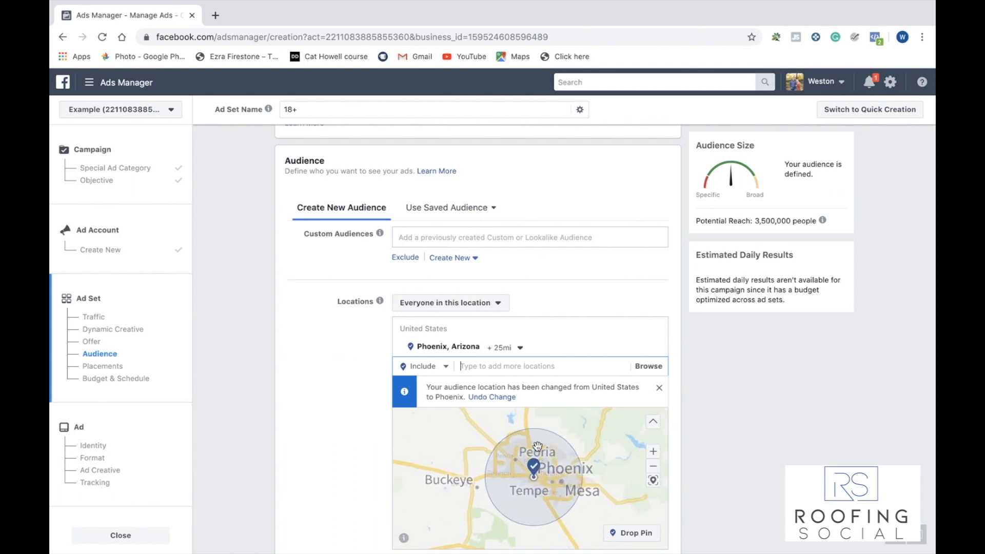
click(519, 348)
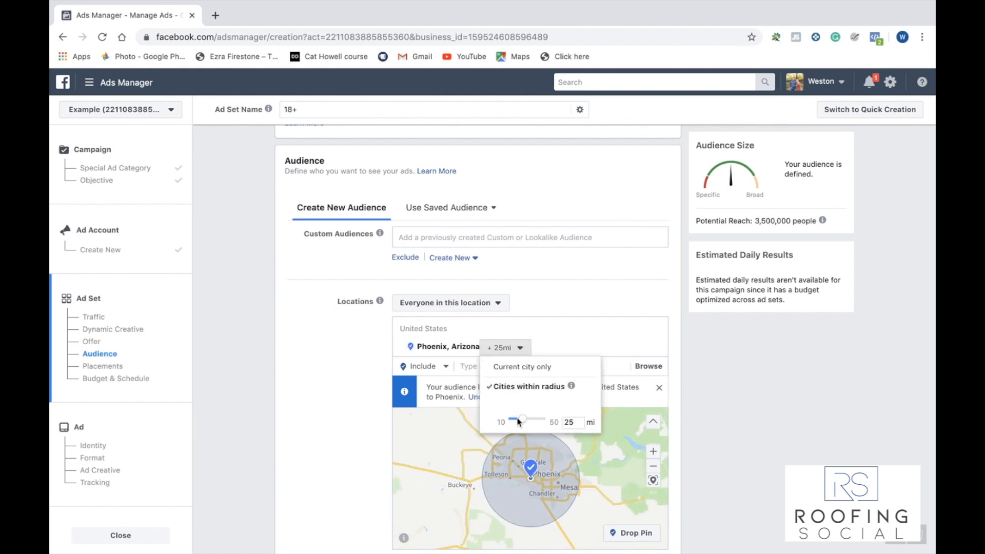
mouse_move(522, 420)
mouse_down()
mouse_move(513, 423)
mouse_move(550, 419)
mouse_move(524, 423)
mouse_up()
drag(524, 423, 526, 423)
click(317, 388)
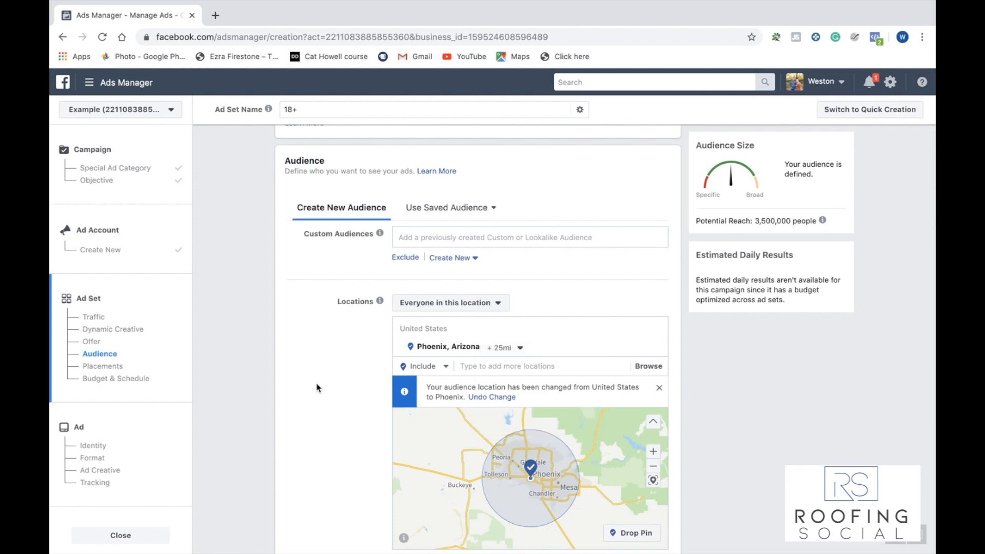
scroll(331, 380, down, 3)
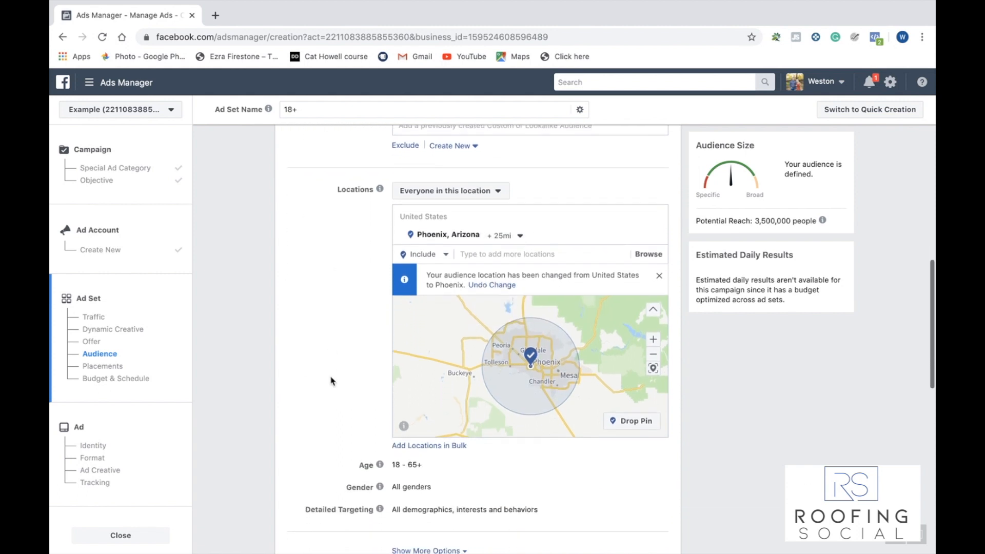
click(502, 255)
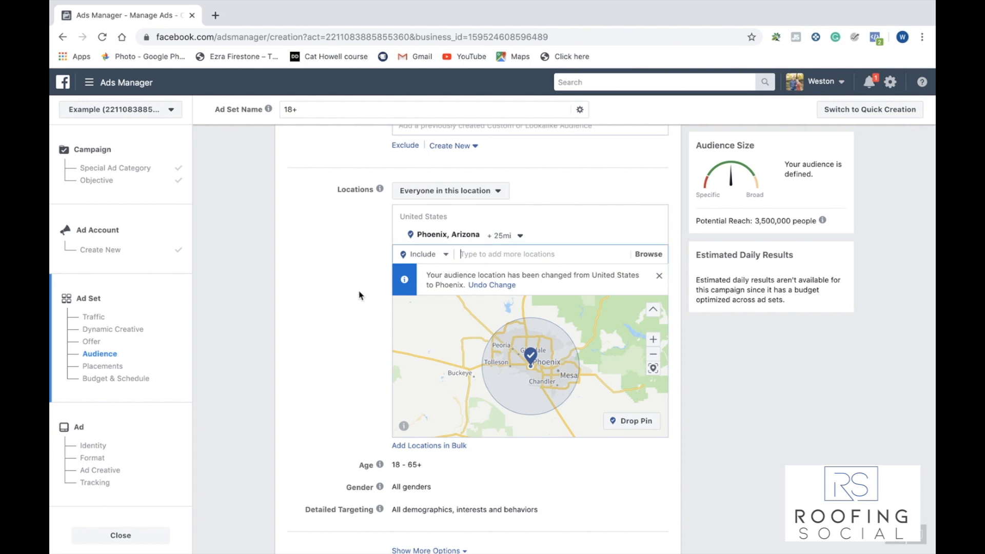
click(345, 302)
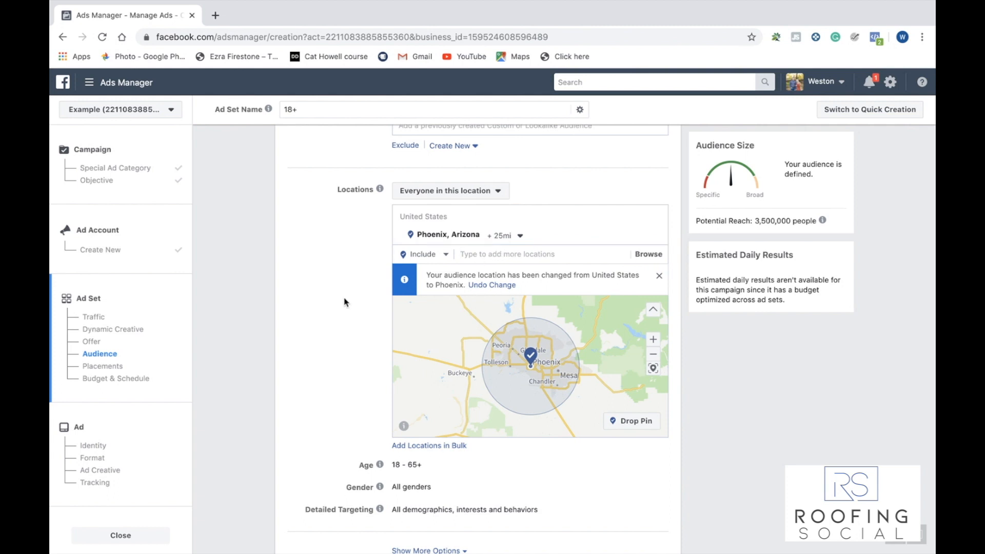
scroll(362, 319, down, 2)
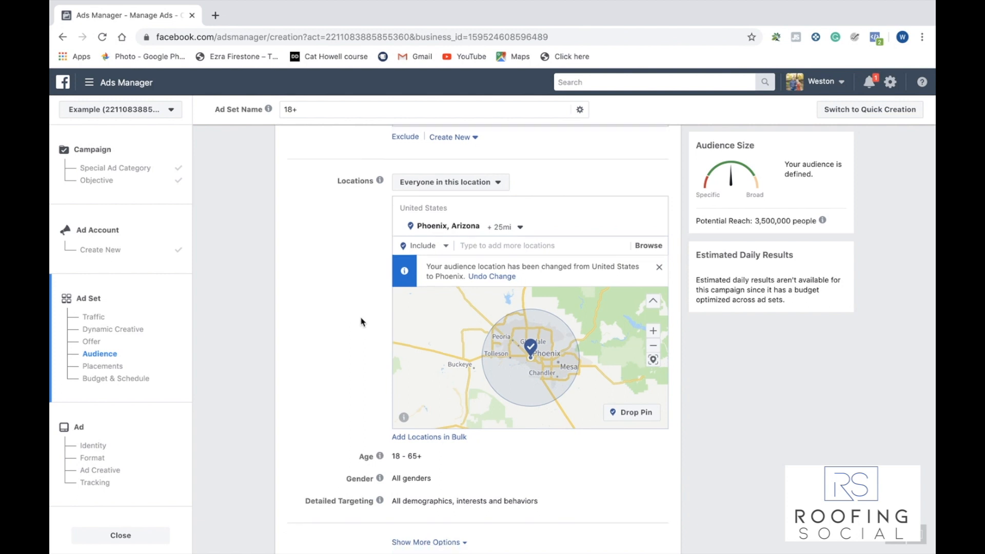
scroll(365, 322, down, 1)
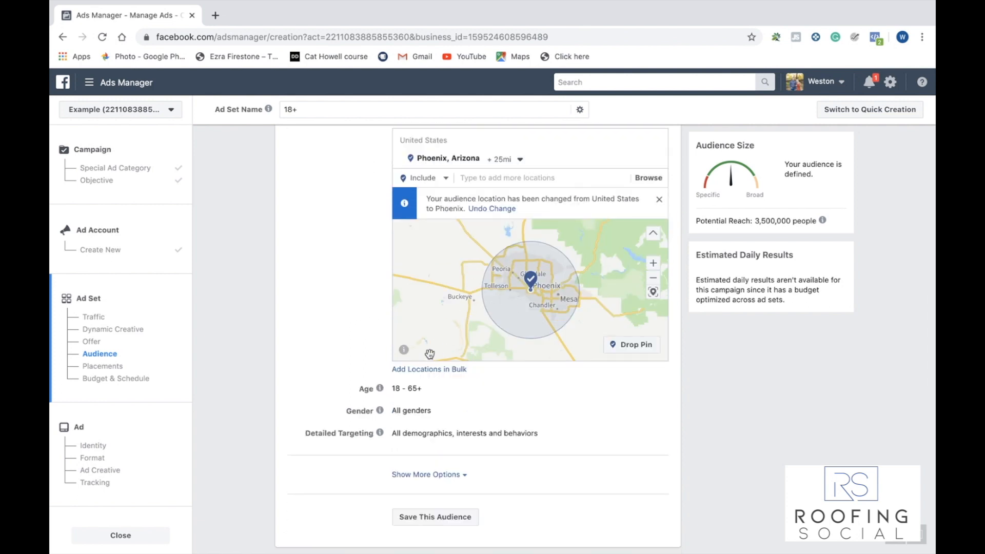
mouse_move(477, 456)
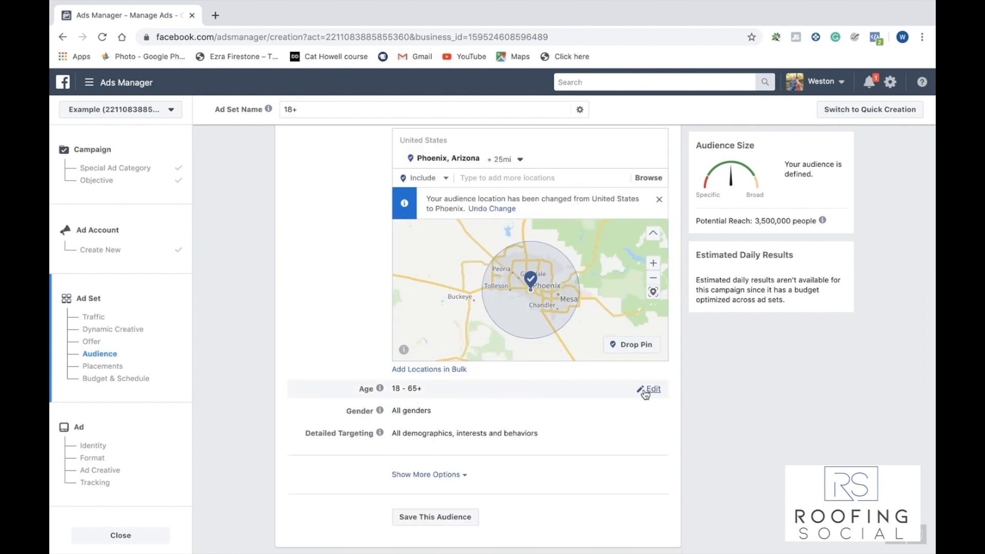
Step: Raise the audience's minimum age to 25, keeping the maximum at 65+
click(649, 389)
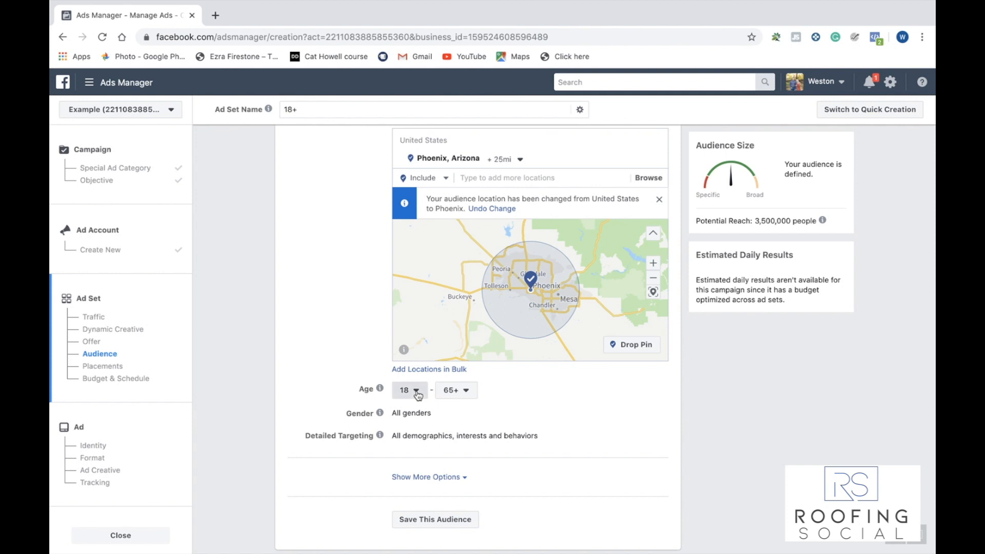
click(417, 392)
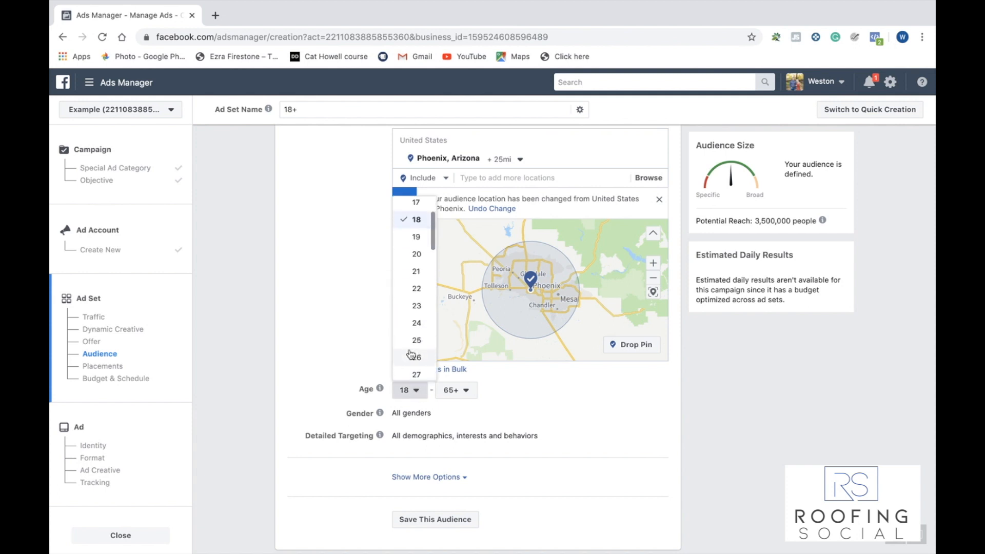
click(412, 350)
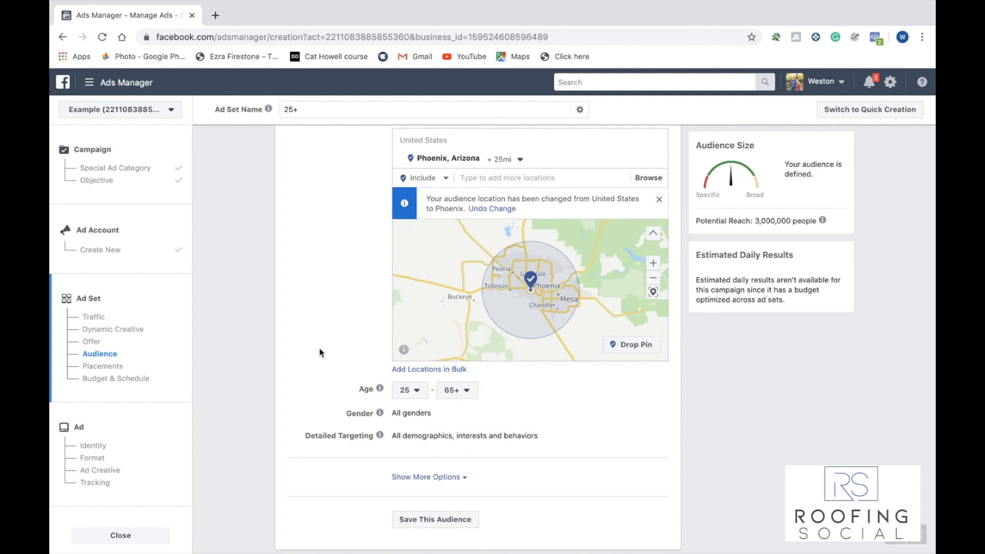
scroll(324, 365, down, 1)
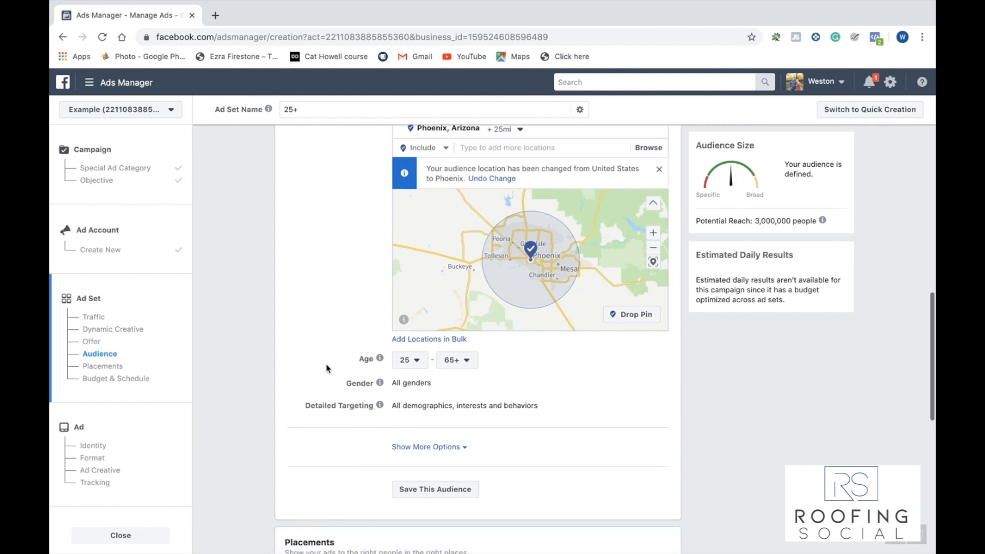
click(653, 384)
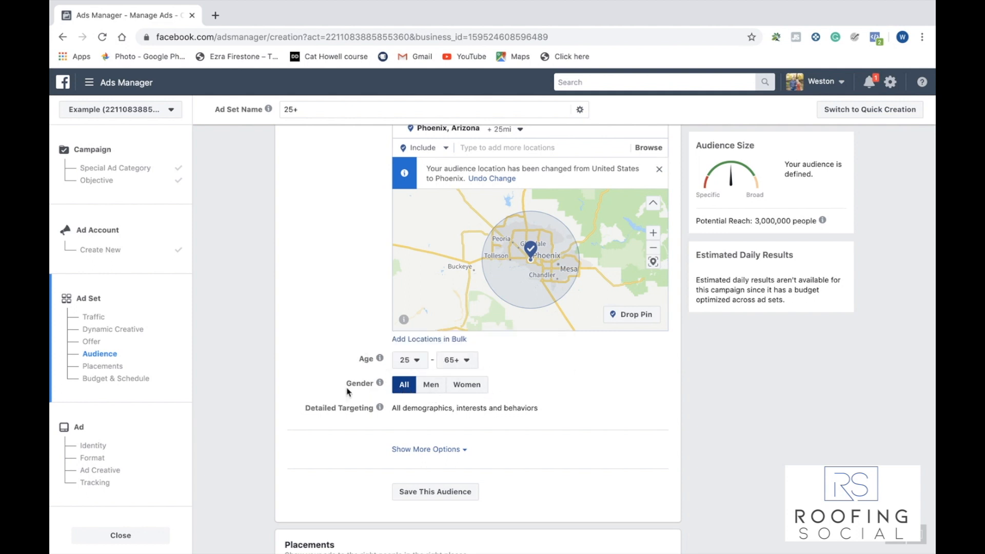
scroll(347, 392, down, 1)
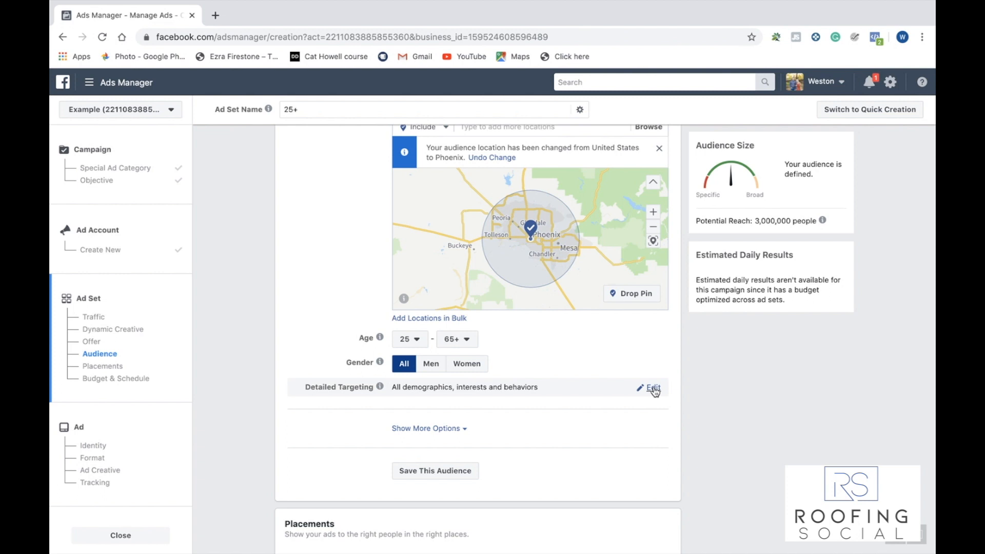
Step: Browse the Demographics, Interests and Behaviors detailed-targeting categories without choosing any
click(654, 391)
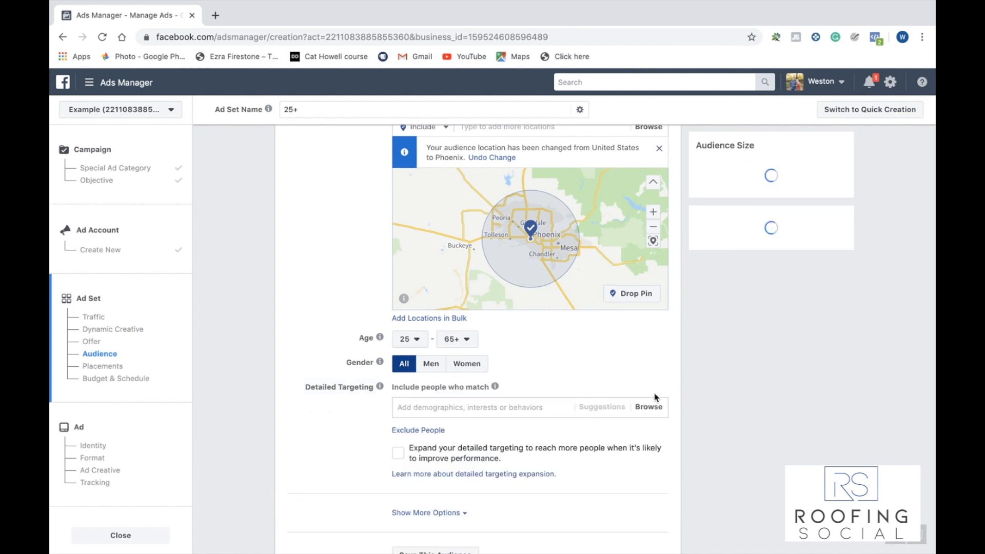
click(656, 410)
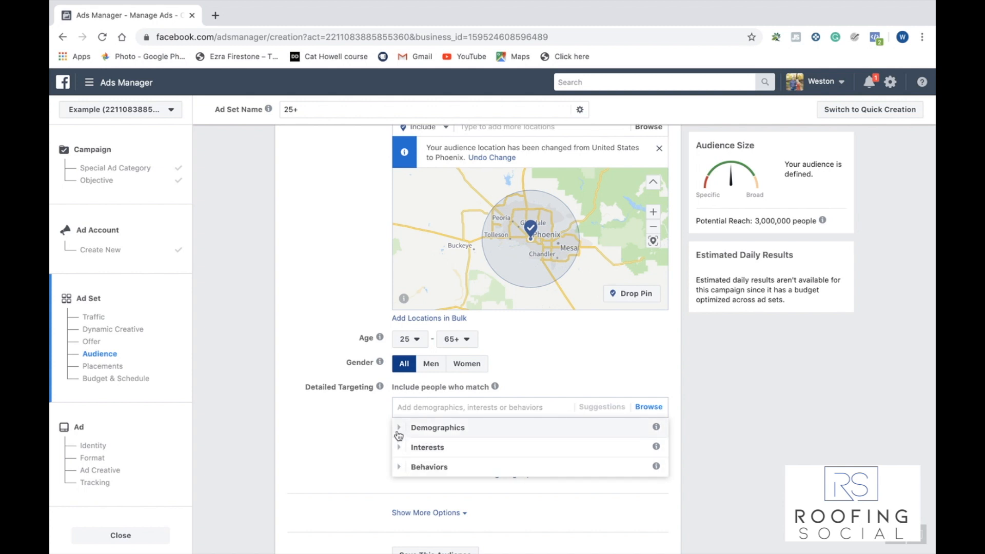
click(397, 429)
scroll(385, 431, down, 2)
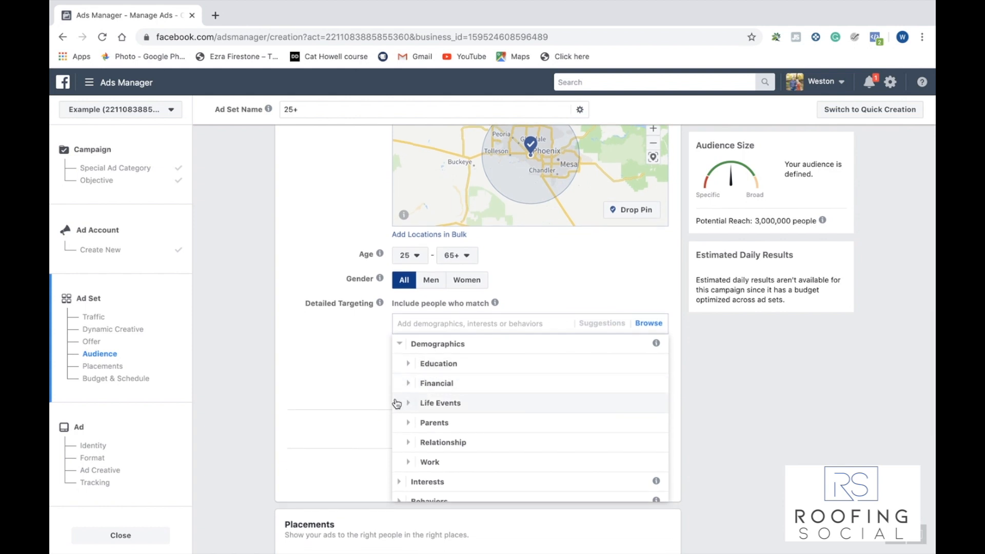
scroll(473, 396, down, 1)
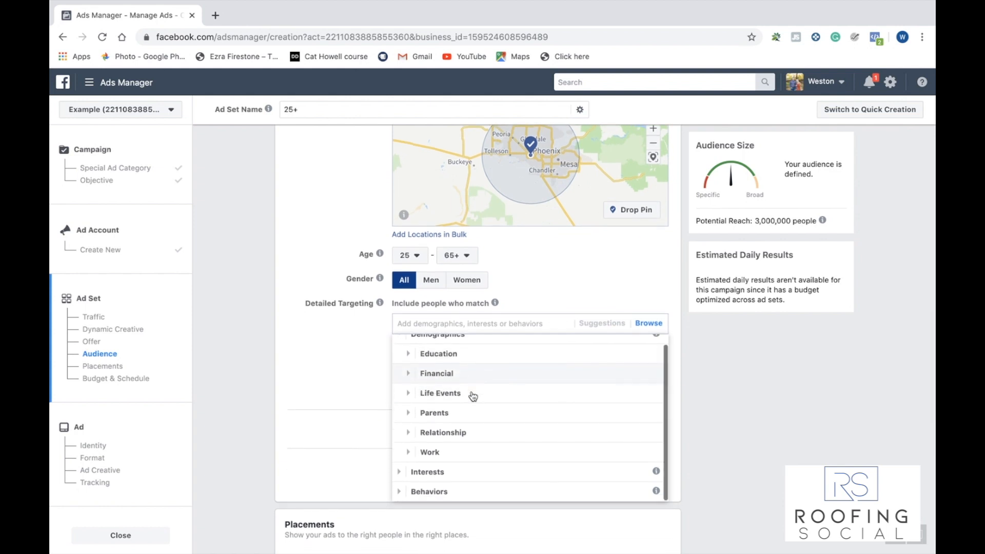
scroll(473, 395, down, 1)
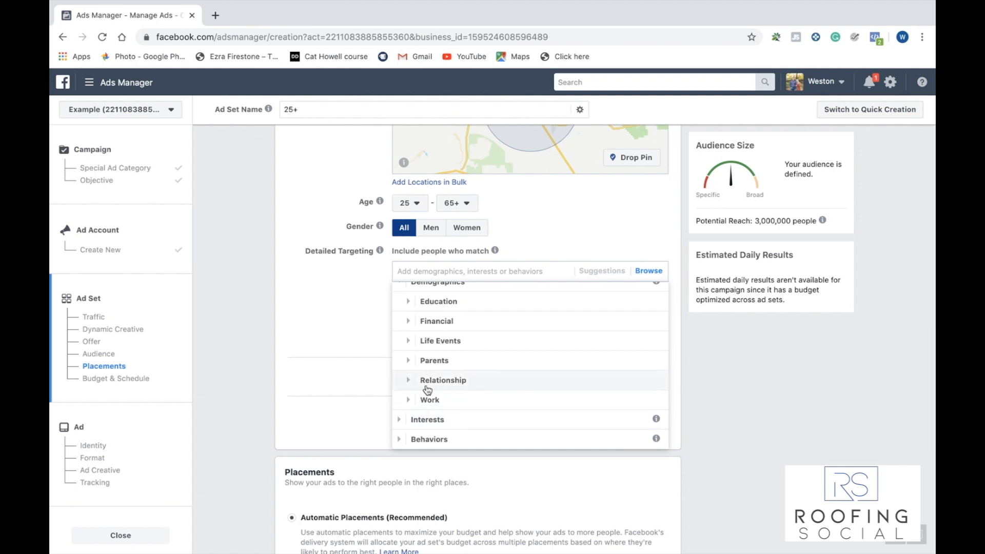
click(403, 421)
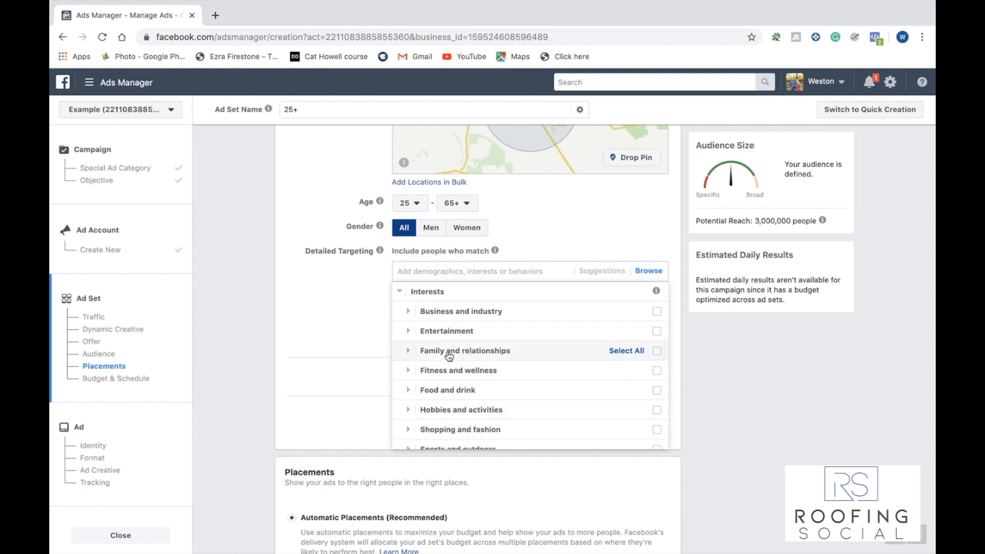
scroll(459, 350, down, 1)
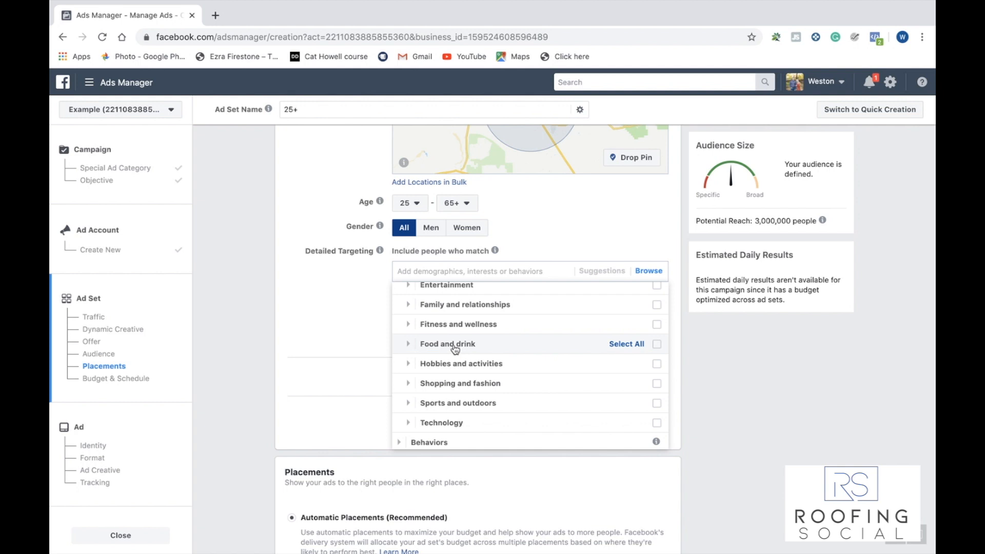
click(402, 444)
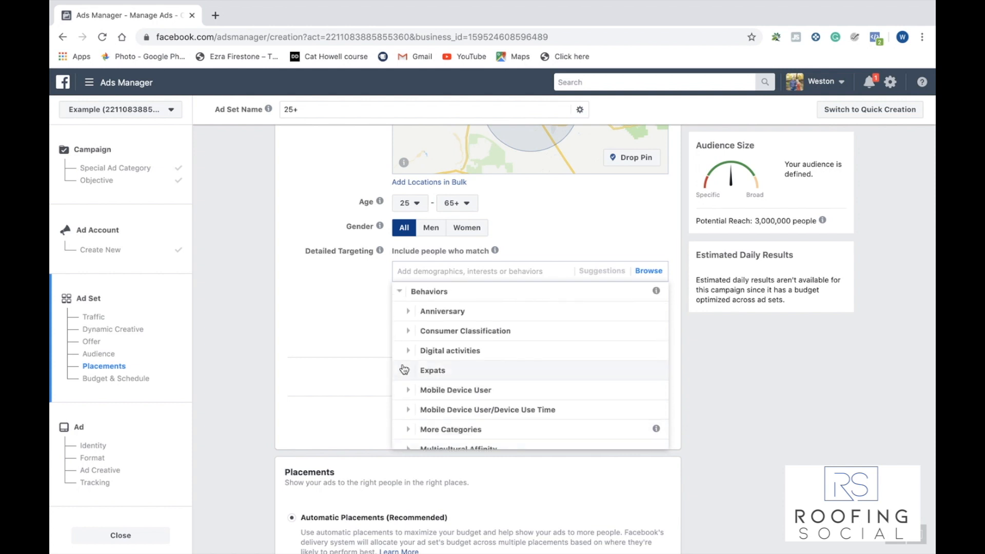
scroll(462, 331, down, 5)
scroll(377, 308, down, 3)
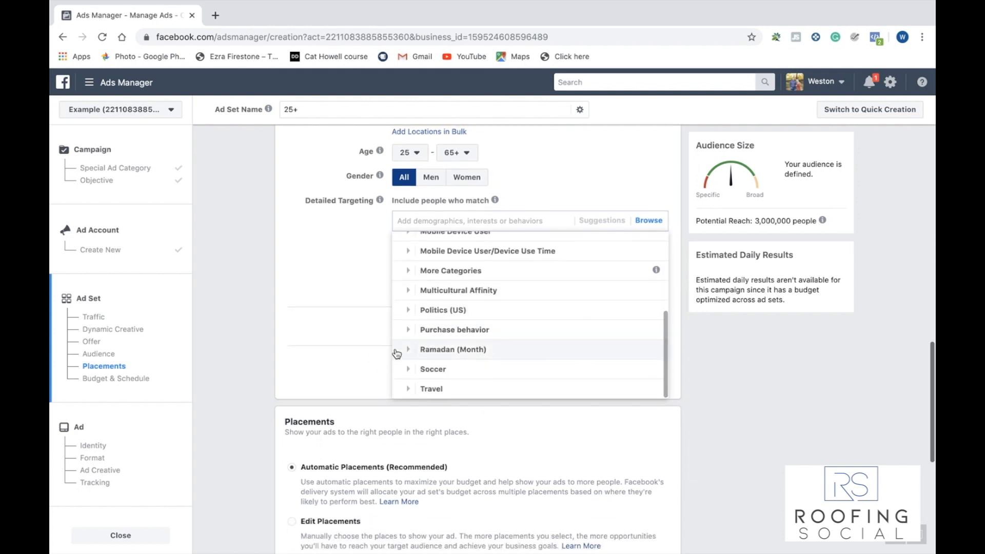
scroll(378, 242, up, 1)
click(371, 266)
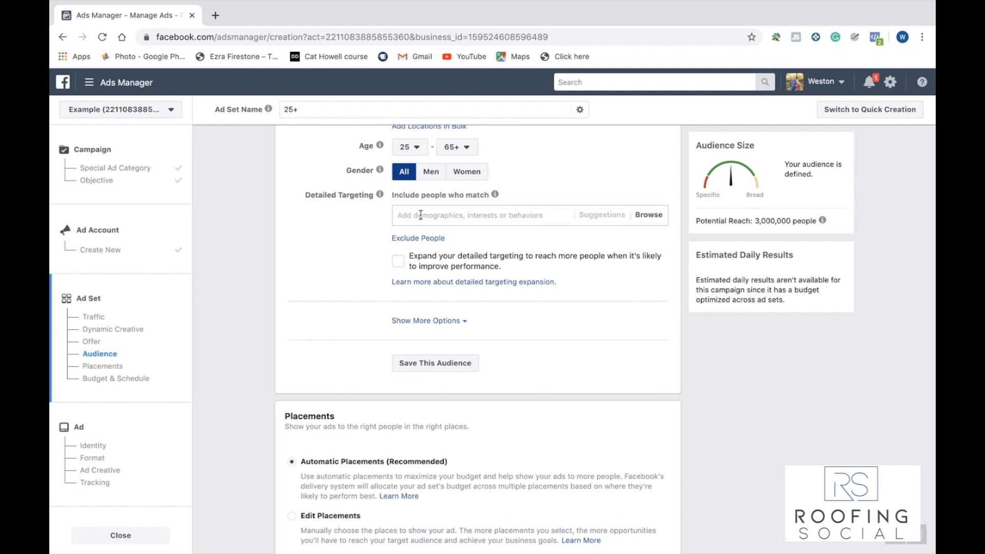
text(home improvement)
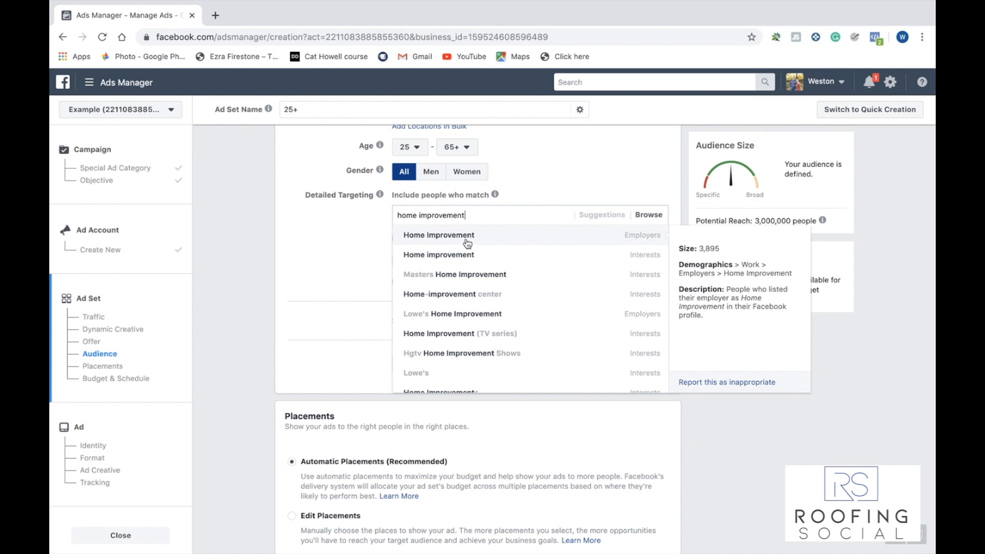
Step: Add Home improvement, Renovation and Home repair interests, reaching about 1,100,000 people
click(651, 256)
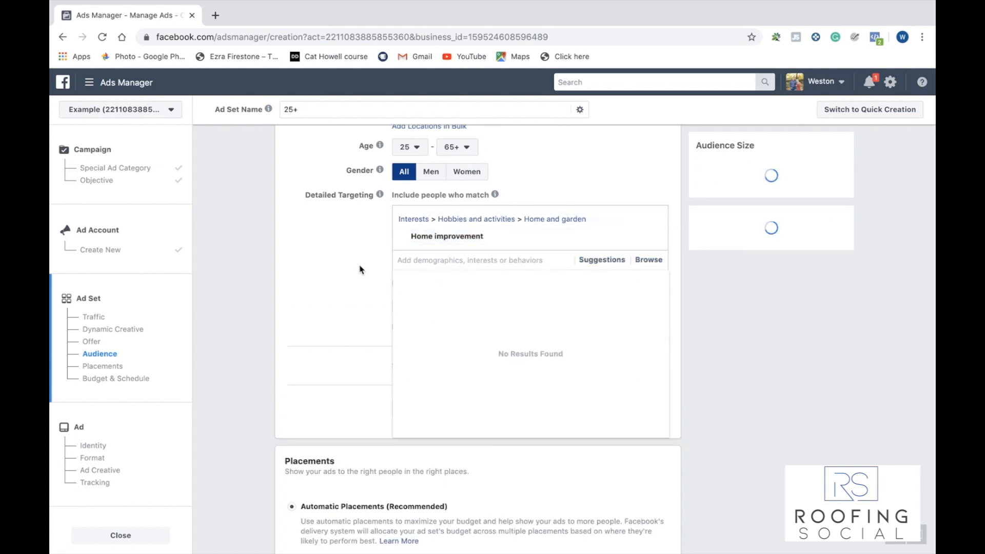
click(347, 268)
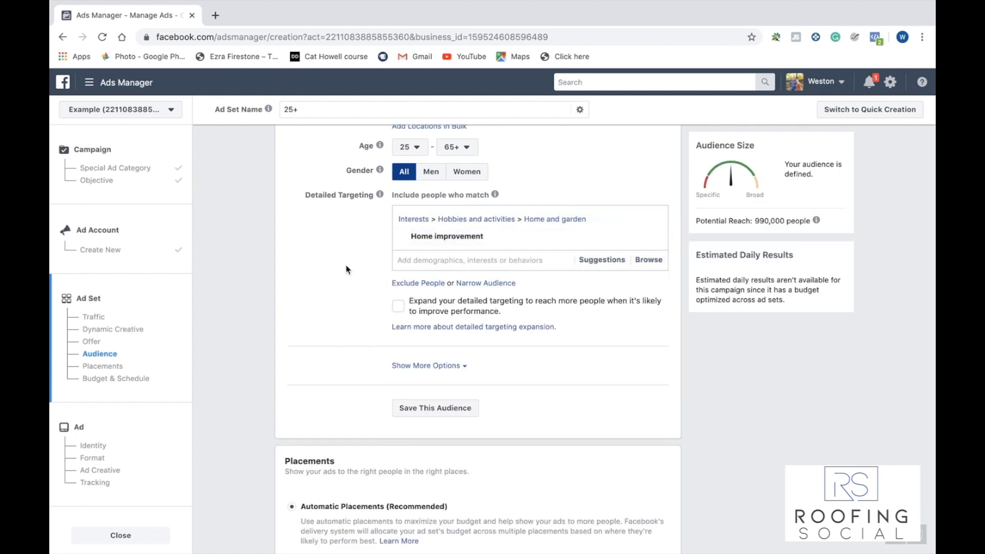
mouse_move(531, 236)
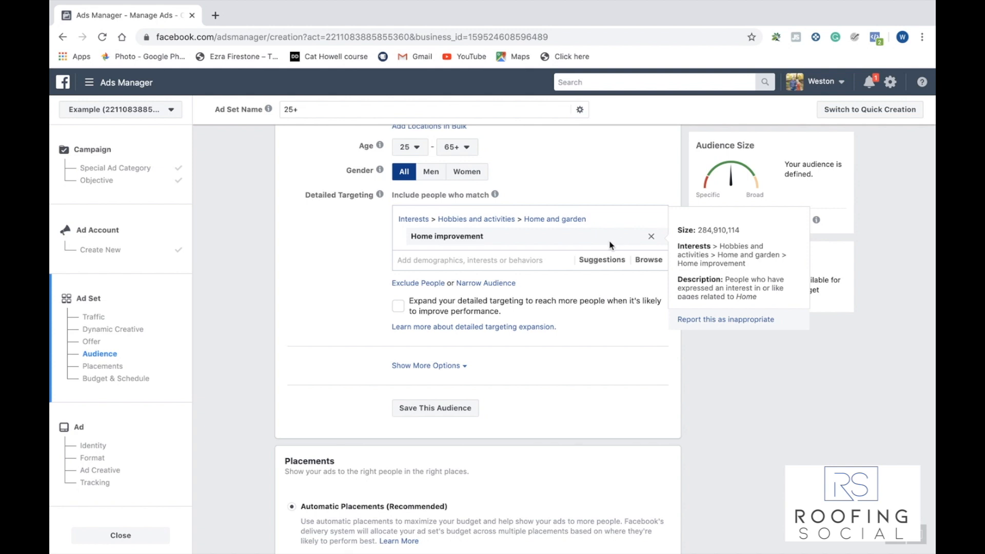
click(602, 260)
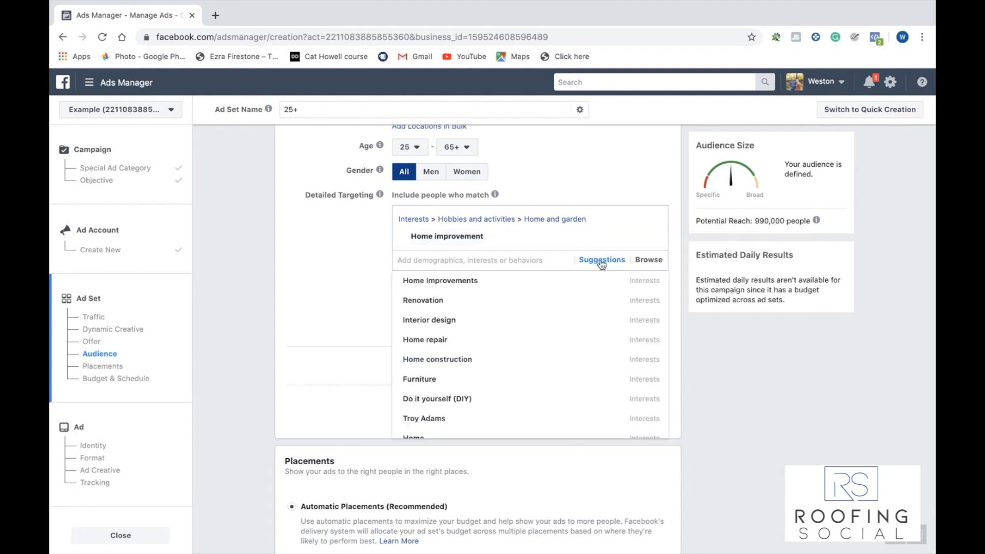
mouse_move(462, 300)
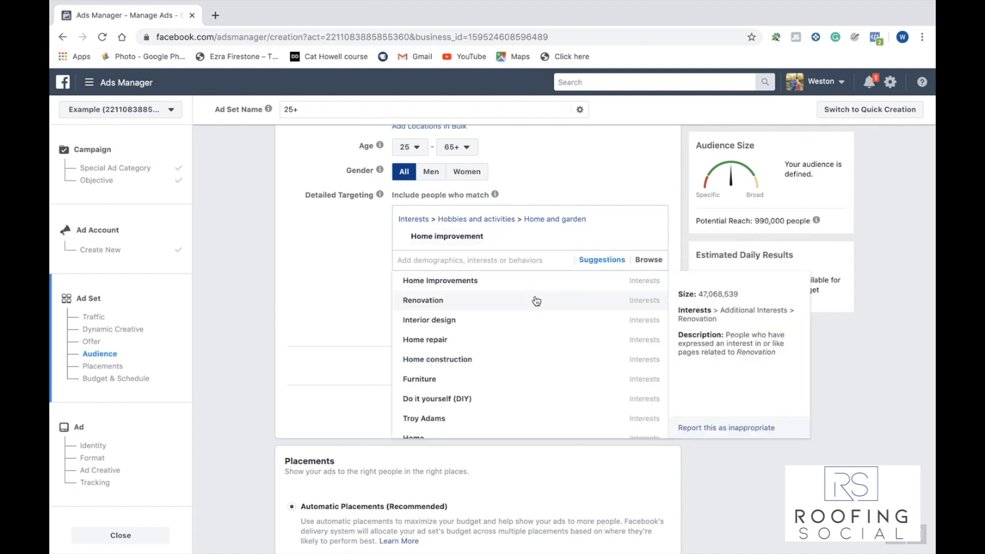
scroll(537, 300, down, 3)
scroll(536, 304, down, 3)
scroll(536, 308, down, 3)
scroll(534, 312, down, 2)
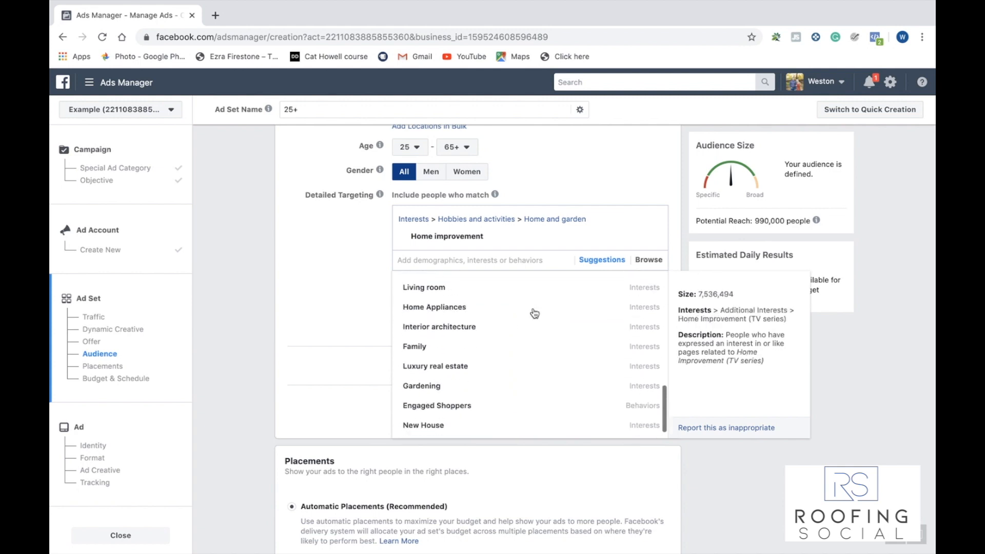
scroll(535, 313, up, 3)
scroll(532, 313, up, 3)
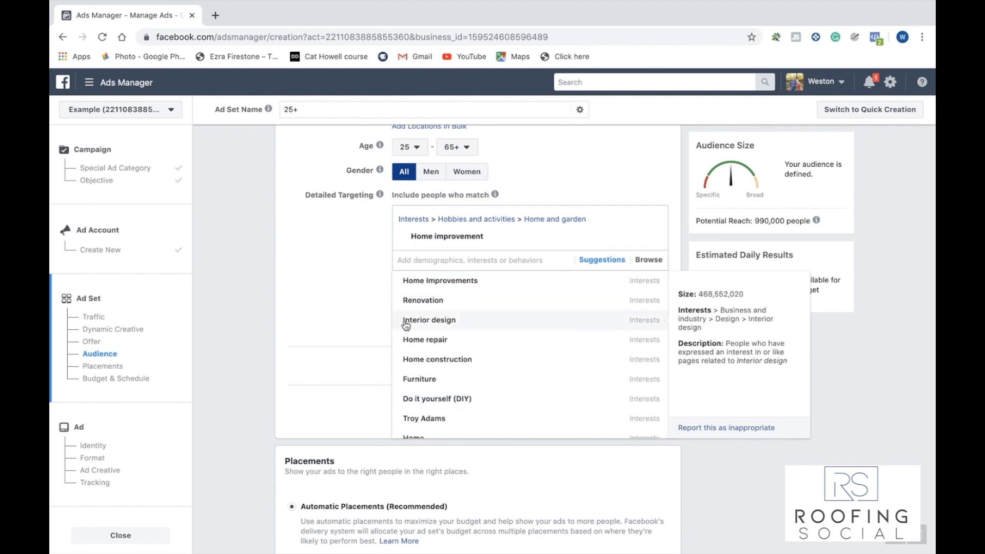
click(435, 305)
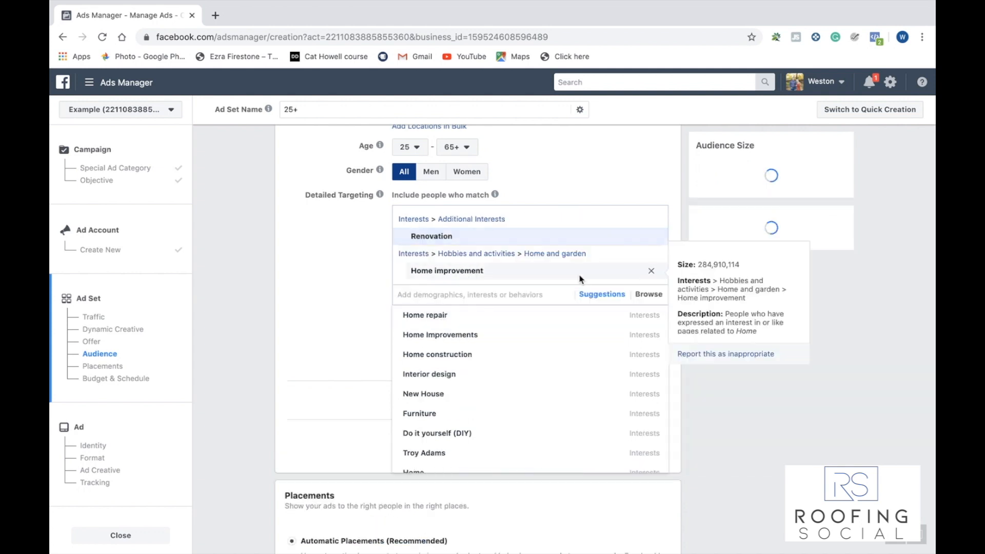
click(593, 295)
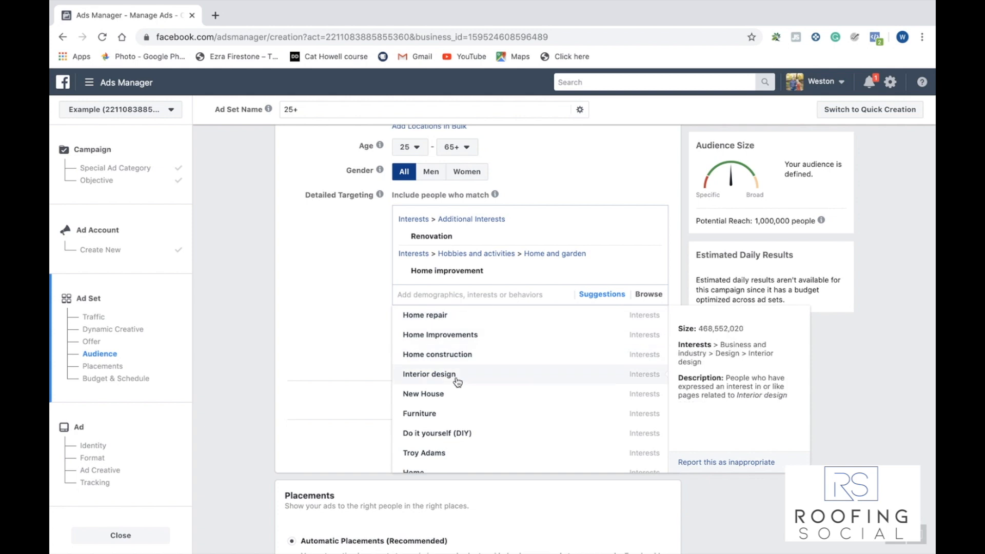
click(468, 317)
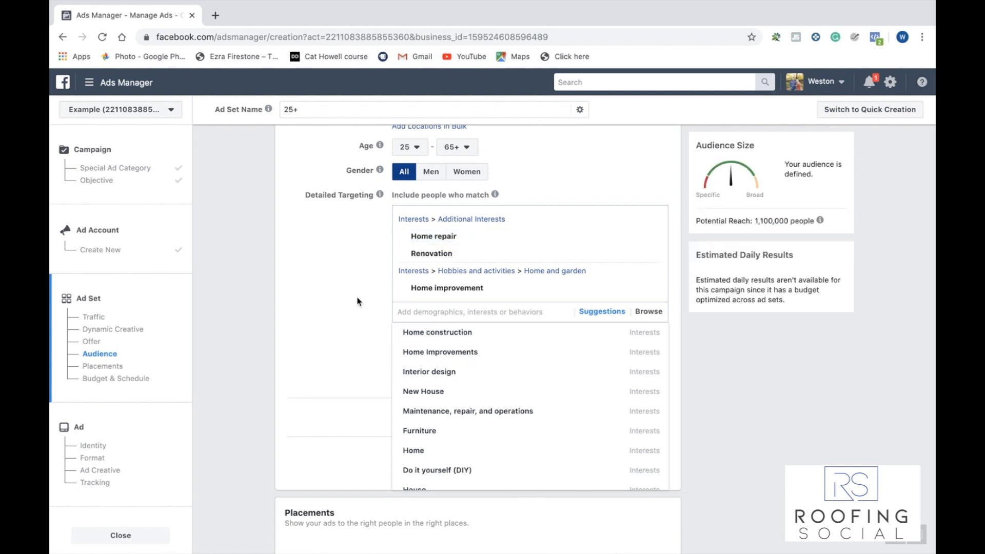
click(365, 299)
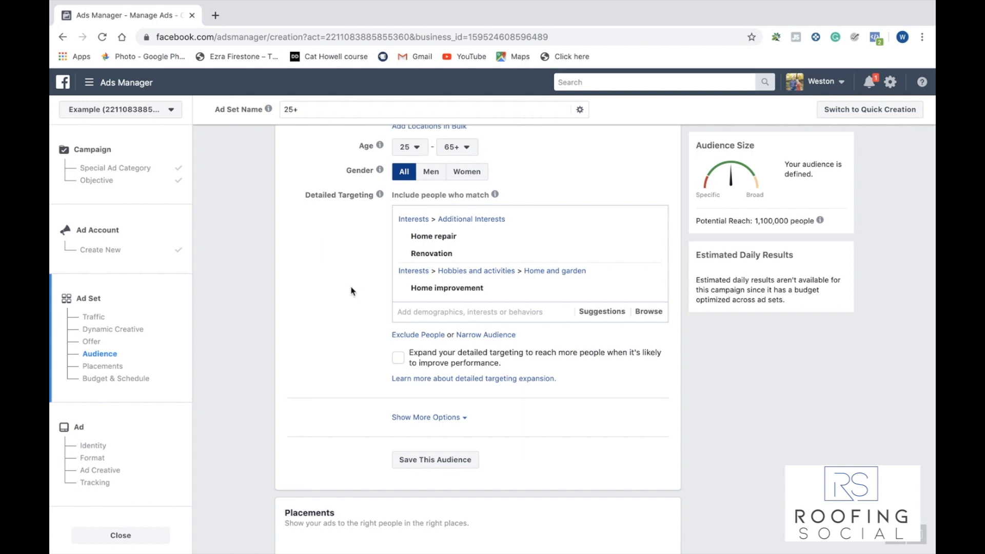
scroll(347, 286, down, 1)
scroll(345, 285, down, 1)
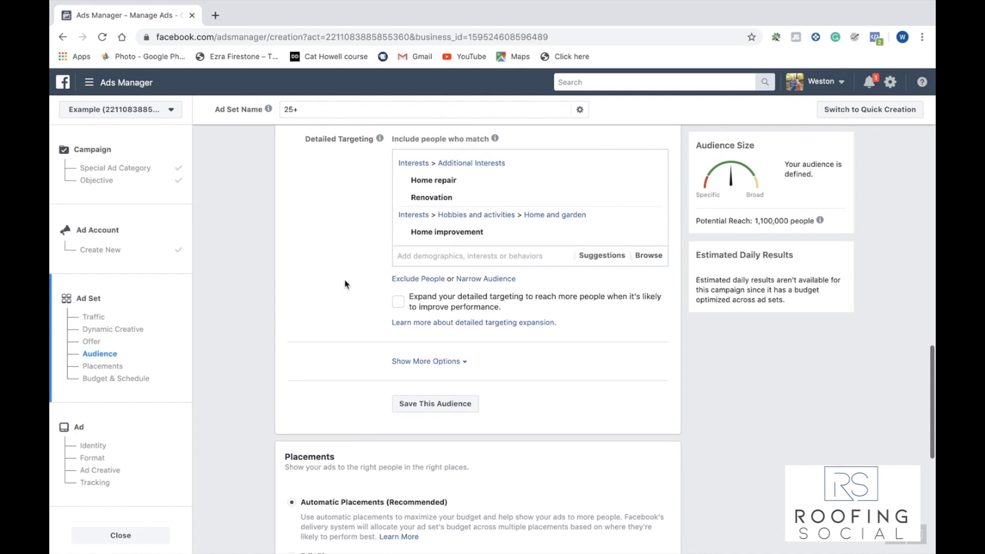
scroll(344, 285, down, 2)
scroll(345, 285, down, 2)
scroll(345, 285, down, 1)
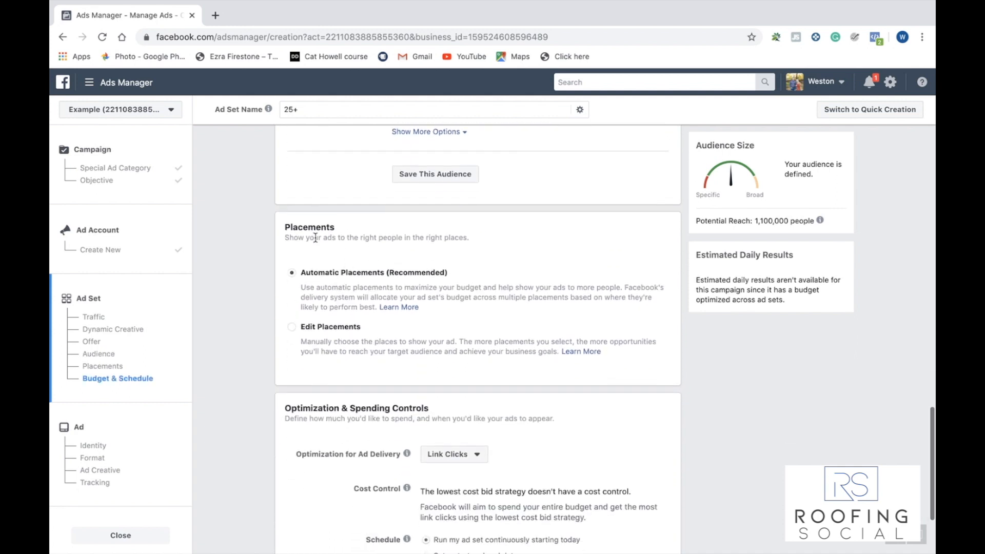
scroll(368, 304, down, 1)
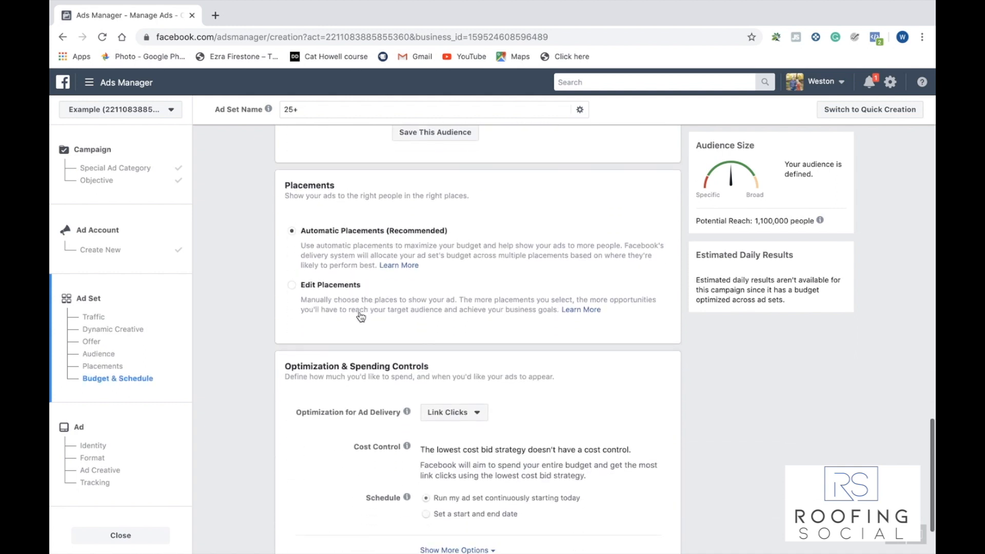
scroll(361, 316, down, 2)
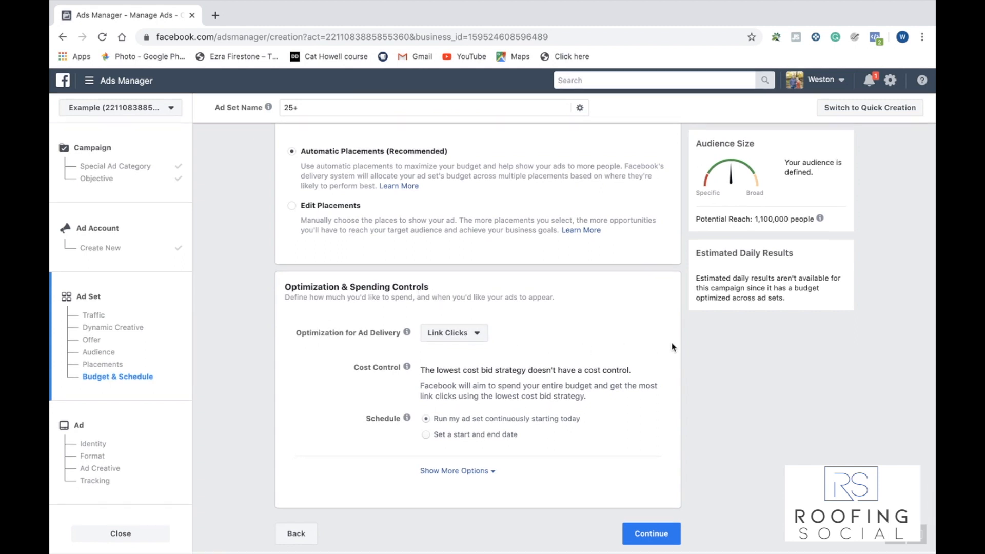
Step: Keep automatic placements and link-click delivery and continue to the ad level
click(650, 540)
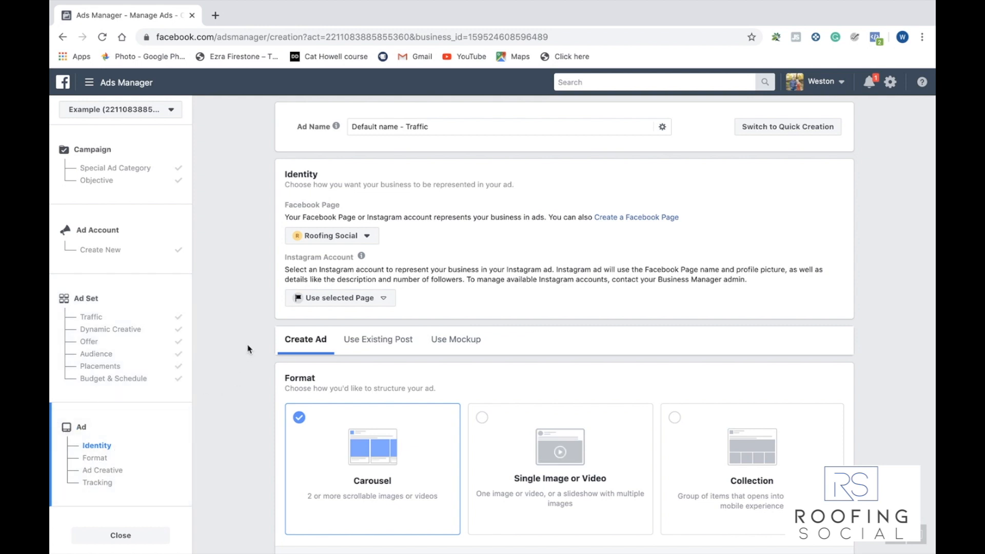
scroll(247, 349, down, 1)
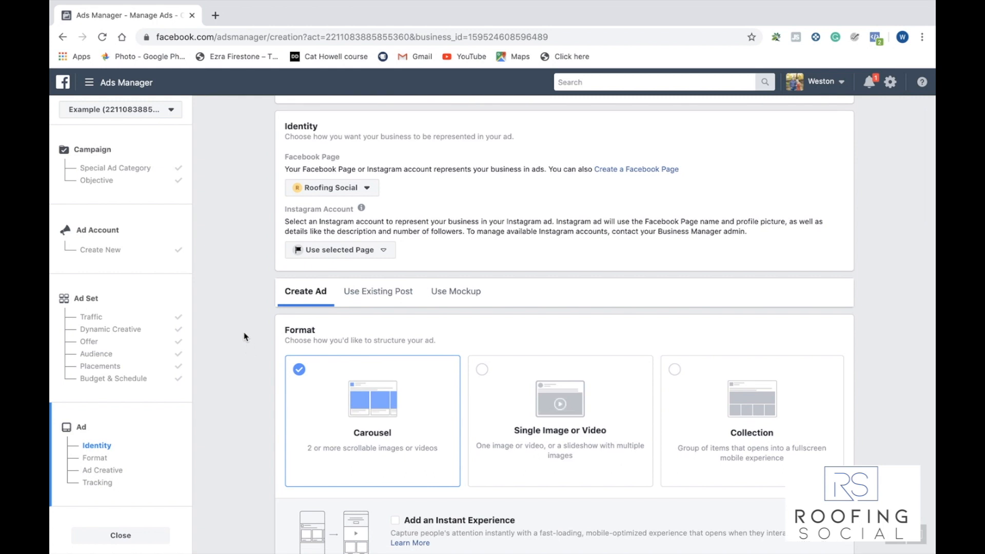
scroll(245, 336, down, 1)
scroll(244, 335, down, 1)
scroll(243, 333, down, 1)
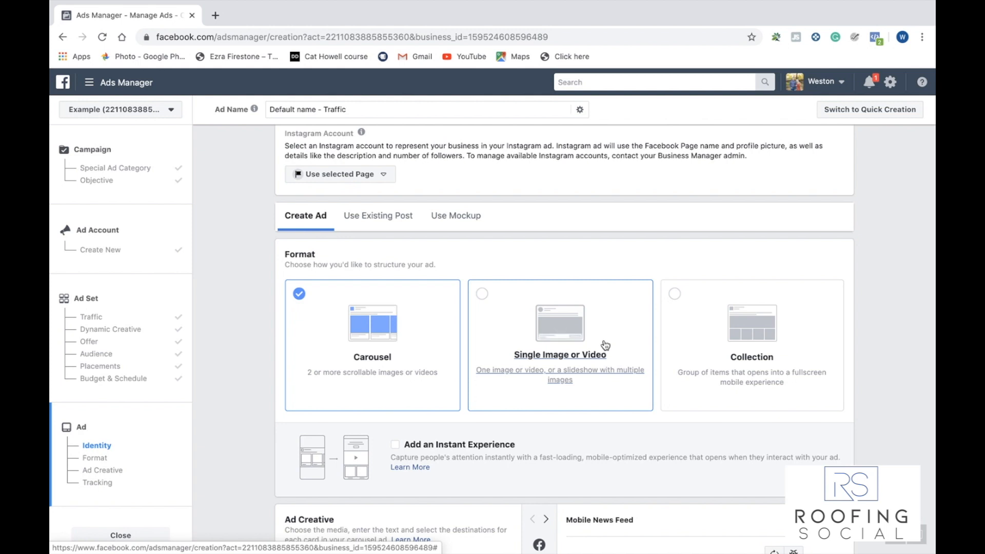
Step: Switch the ad format from Carousel to Single Image or Video
click(481, 294)
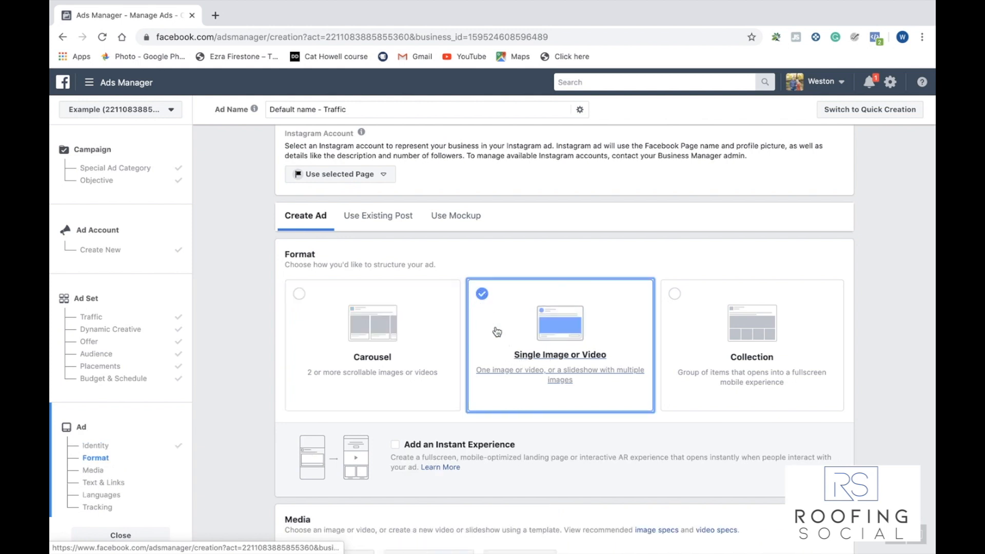
scroll(247, 312, down, 3)
scroll(246, 311, down, 3)
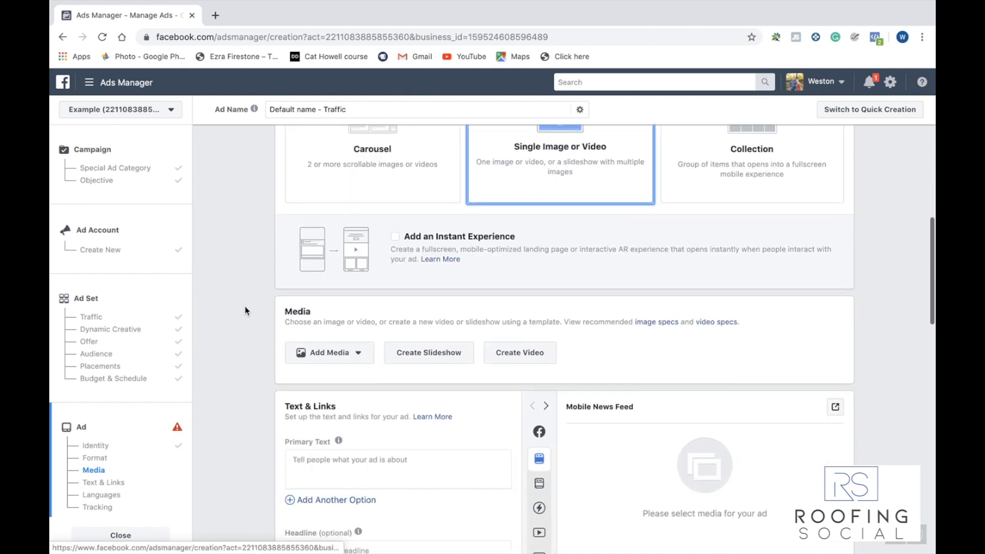
scroll(246, 311, down, 1)
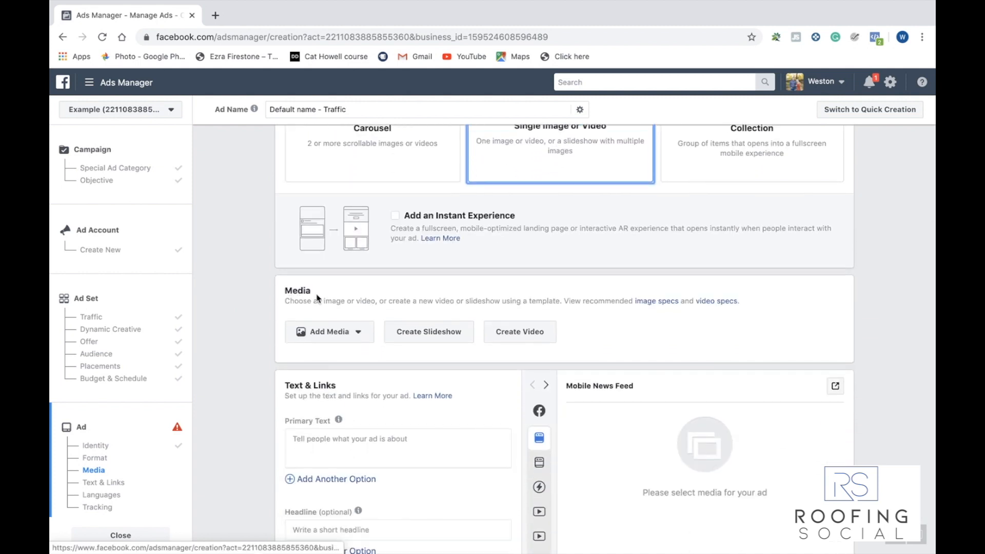
Step: Choose to add an image (PAZR.png) as the ad's media
click(361, 335)
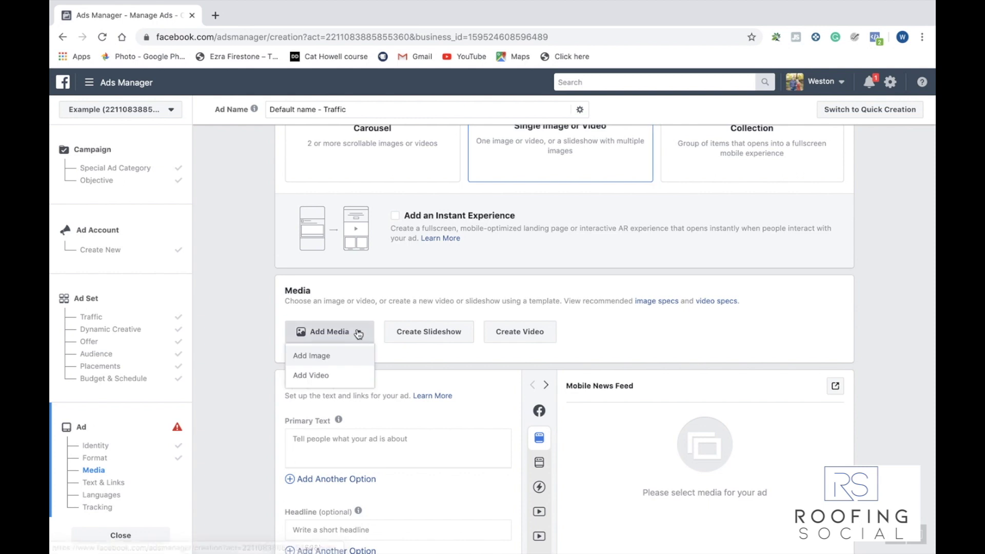
click(317, 356)
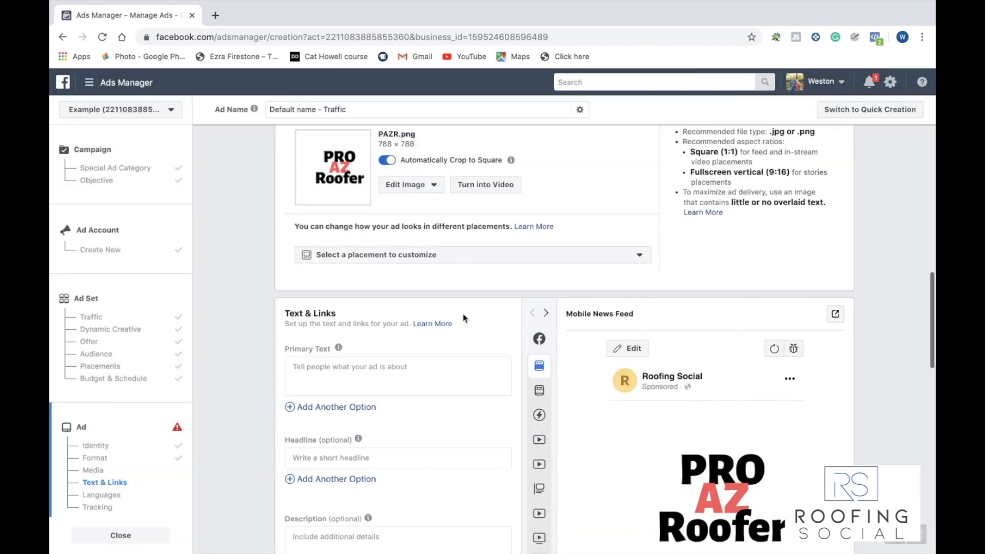
scroll(464, 317, down, 4)
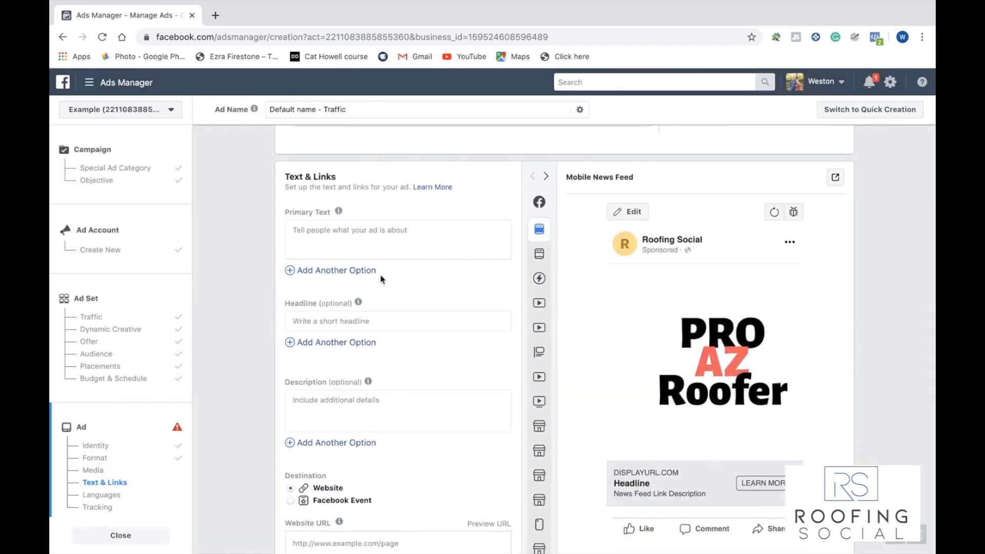
Step: Write the primary text "Looking for a roof replacement? Get your free estimate today!", fixing typos
click(309, 230)
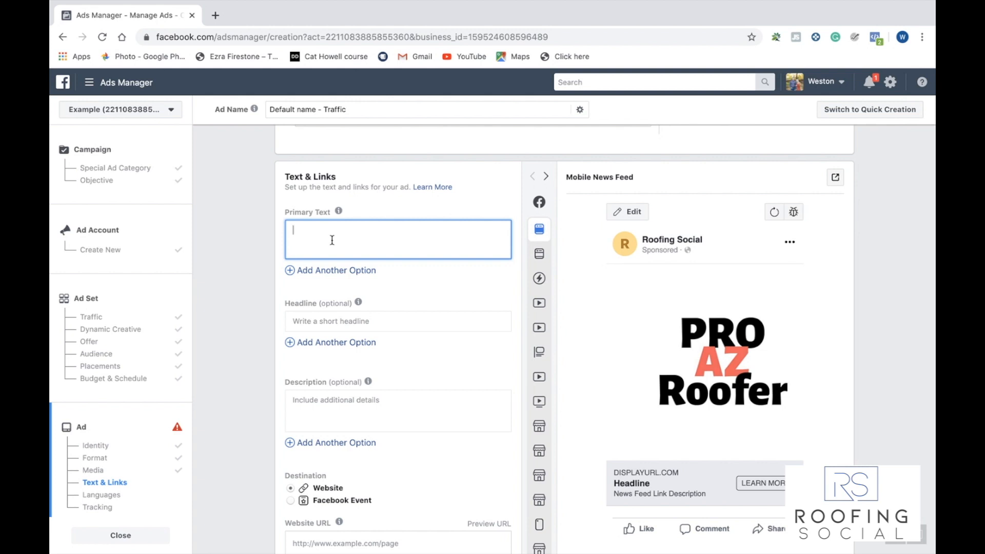
text(Loki)
text(for a)
text( d)
key(BackSpace)
key(BackSpace)
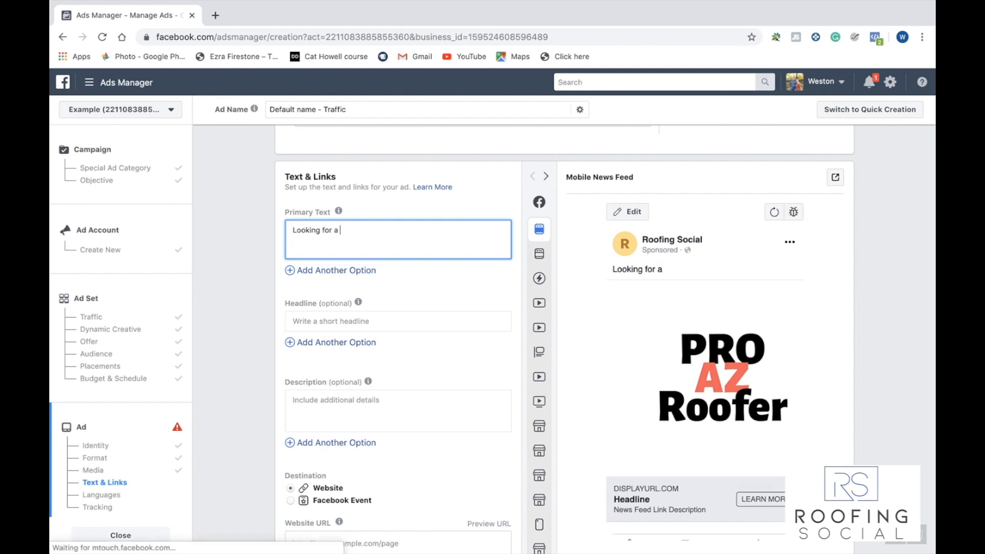
key(BackSpace)
key(BackSpace)
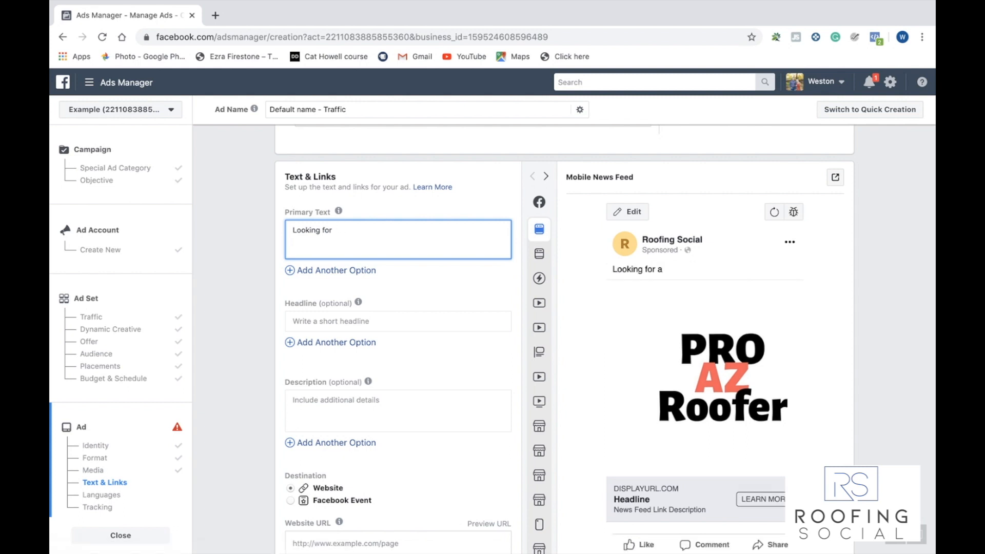
text( a roof replacement?)
text( GEt)
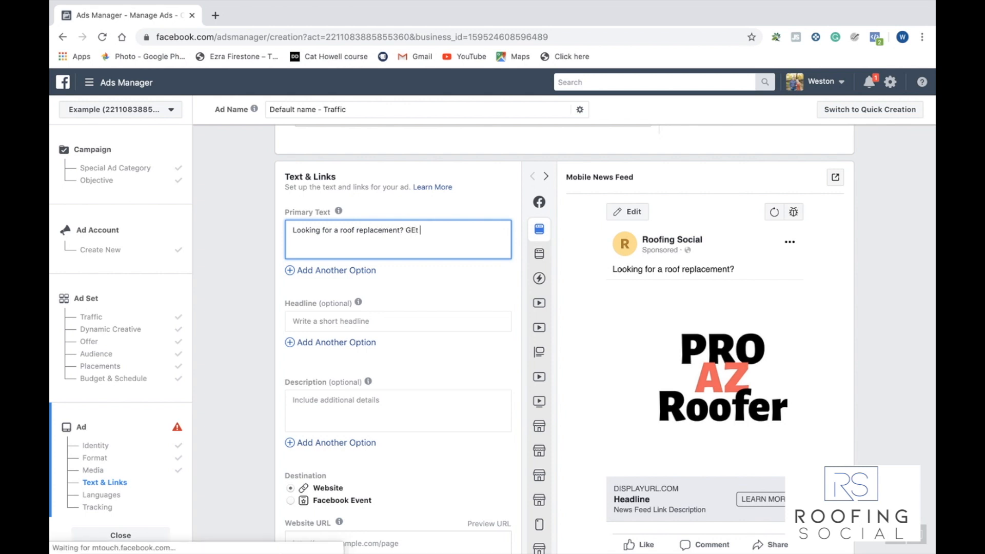
text( you)
key(BackSpace)
key(BackSpace)
key(BackSpace)
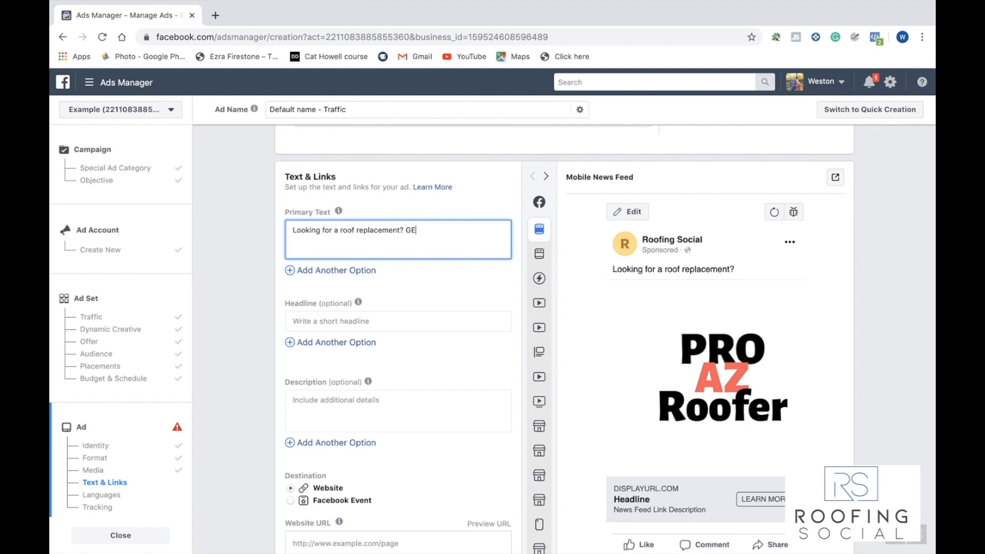
key(BackSpace)
text(et your free)
text( estimate )
text(today!)
click(436, 279)
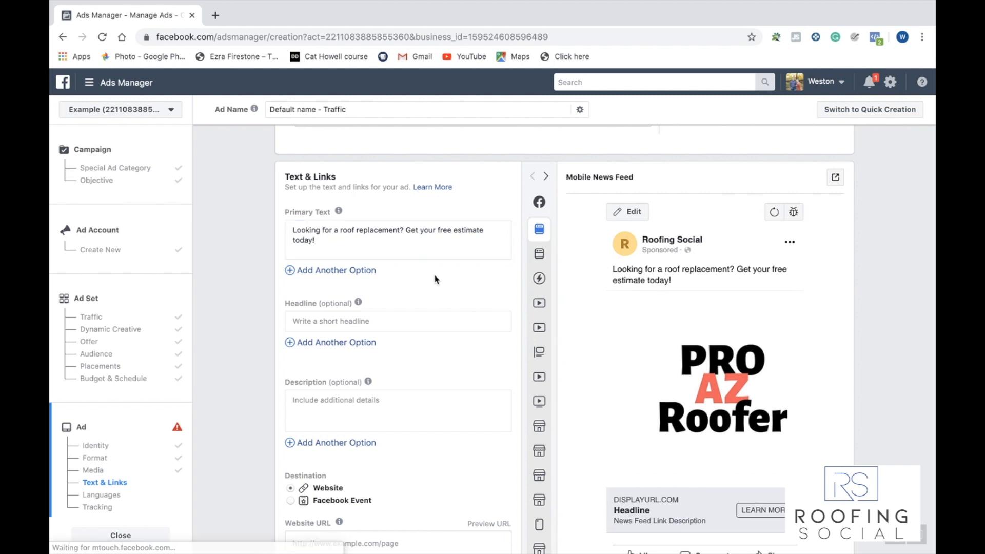
scroll(470, 331, down, 1)
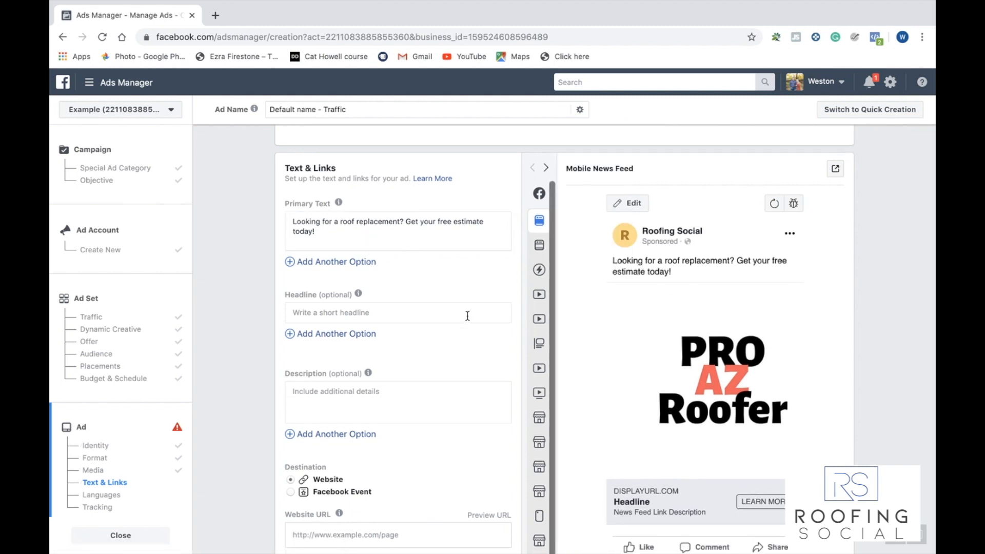
click(314, 286)
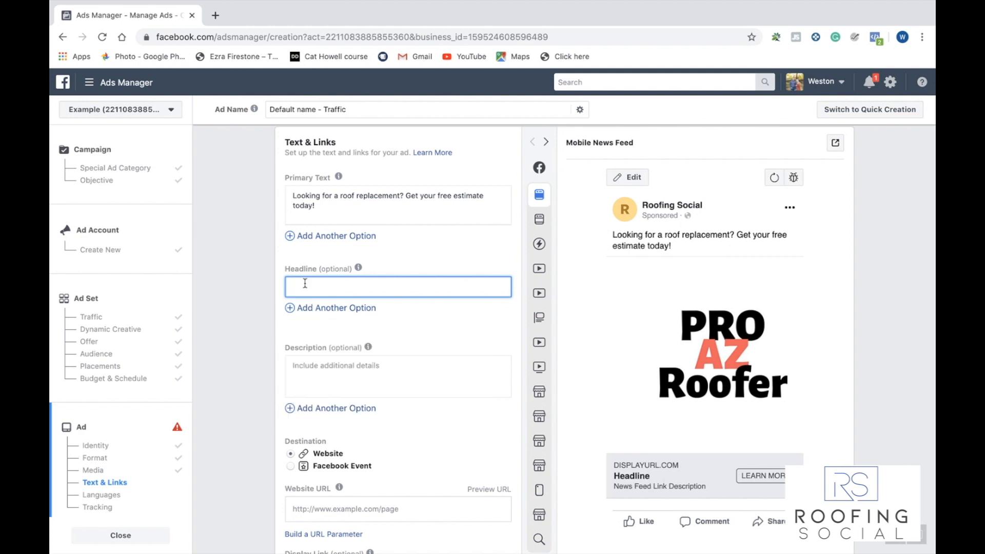
text(Call us no)
text(w)
Step: Clear the old 'Call us' headline so it reads 'Get your free estimate today!'
key(BackSpace)
key(BackSpace)
key(BackSpace)
key(BackSpace)
text(Get yo)
text(ur)
text( free estimat )
text(e t)
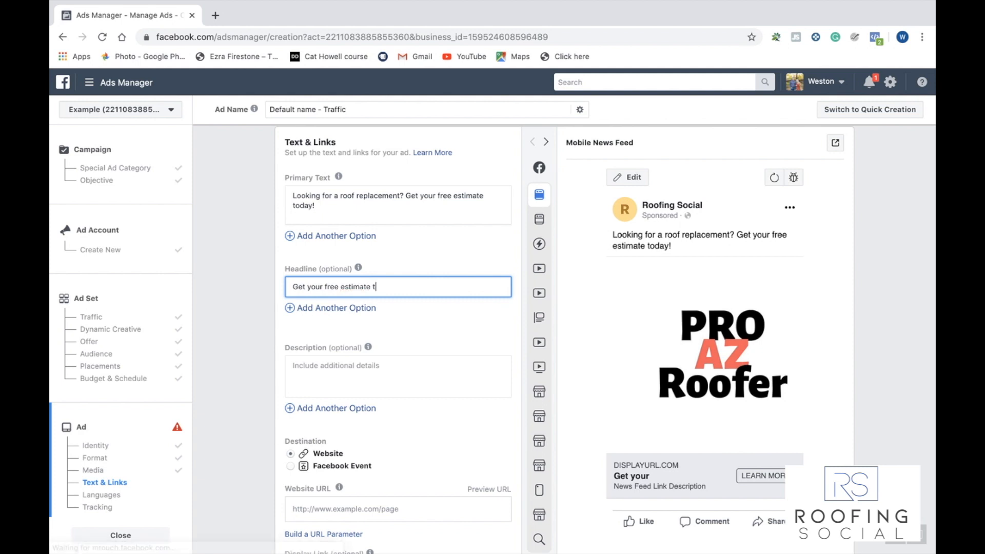
text(oday)
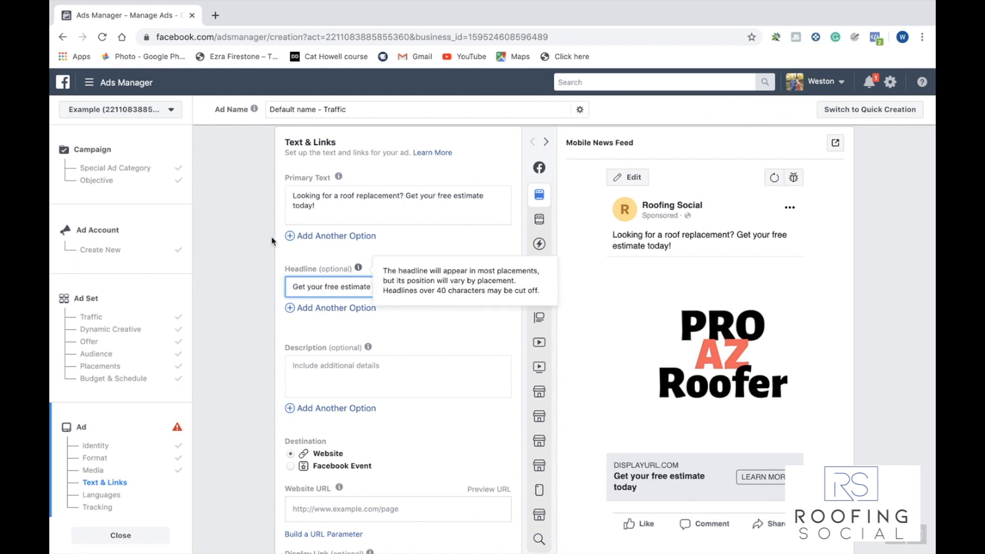
mouse_move(331, 308)
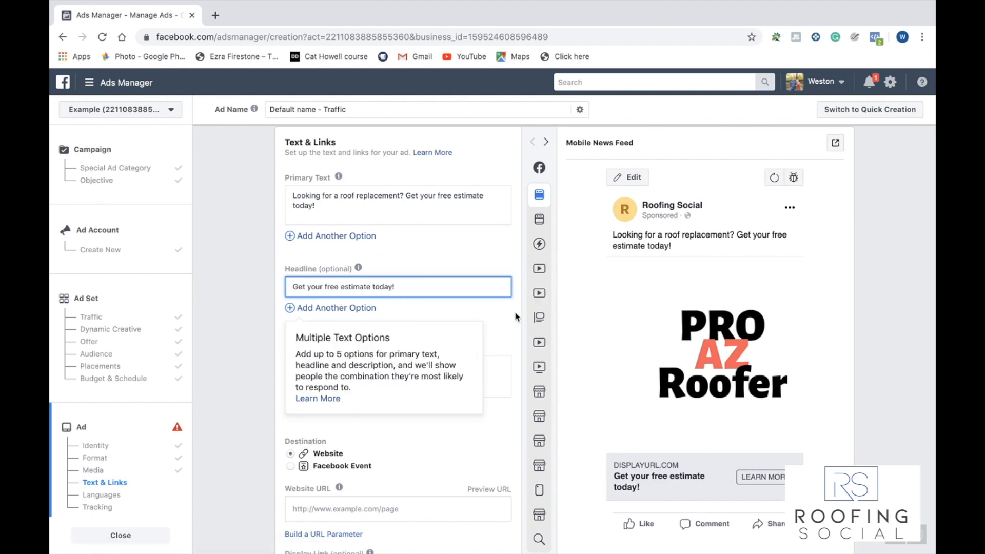
text(!)
click(422, 362)
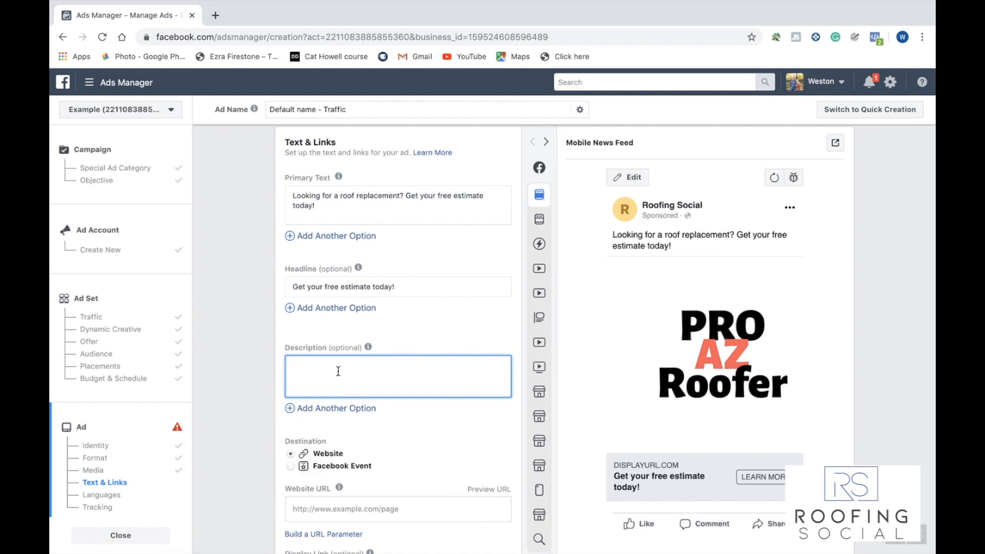
text(Do)
text(n't wait!)
Step: Enter 'Don't wait!' as the ad description
click(240, 330)
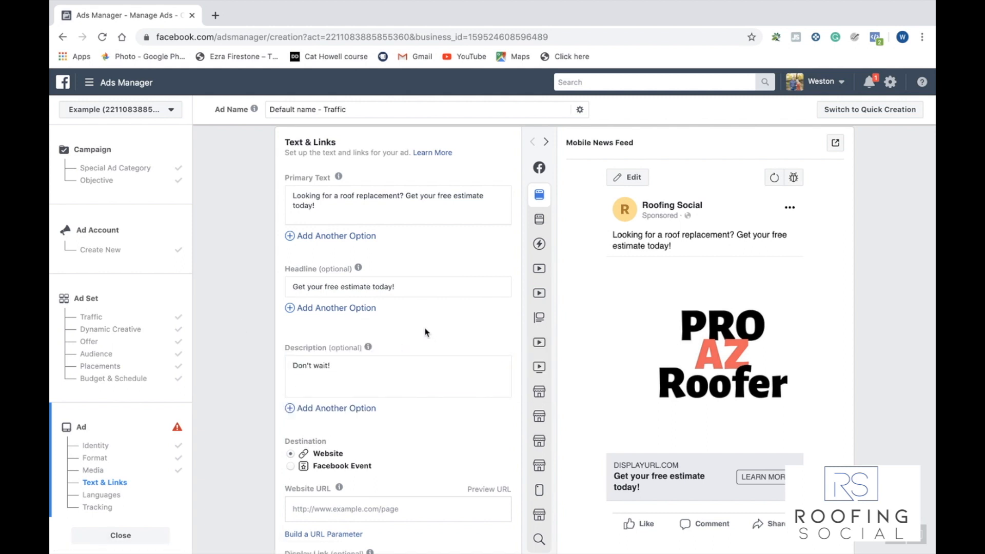
scroll(425, 332, down, 1)
scroll(426, 332, up, 1)
scroll(426, 332, down, 4)
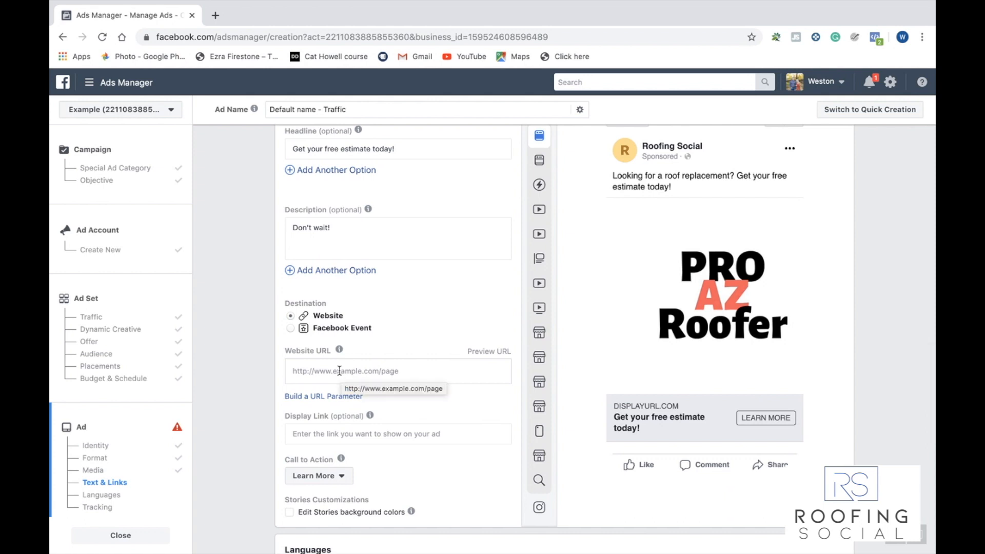
click(339, 371)
text(www.)
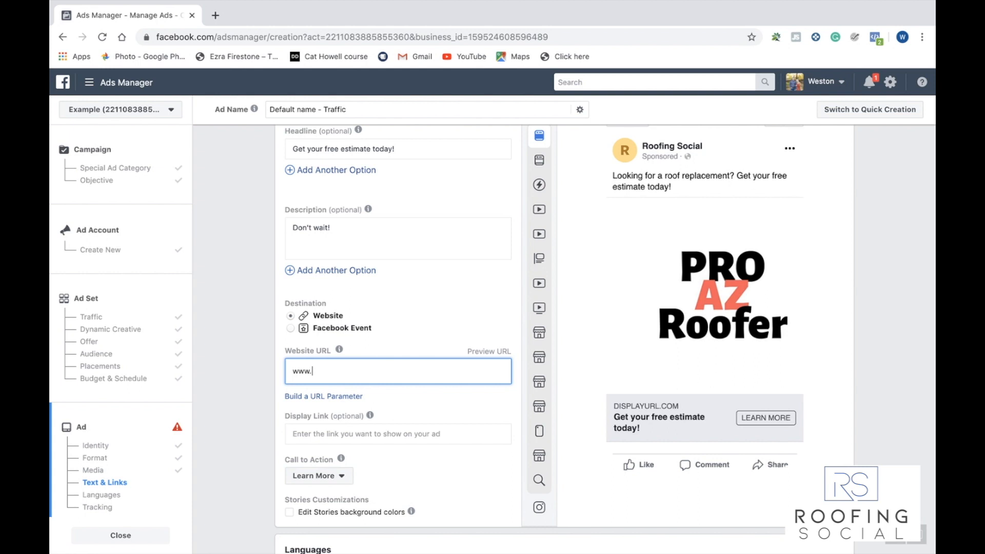
text(facebook)
text(forroofers)
text(.com)
click(391, 385)
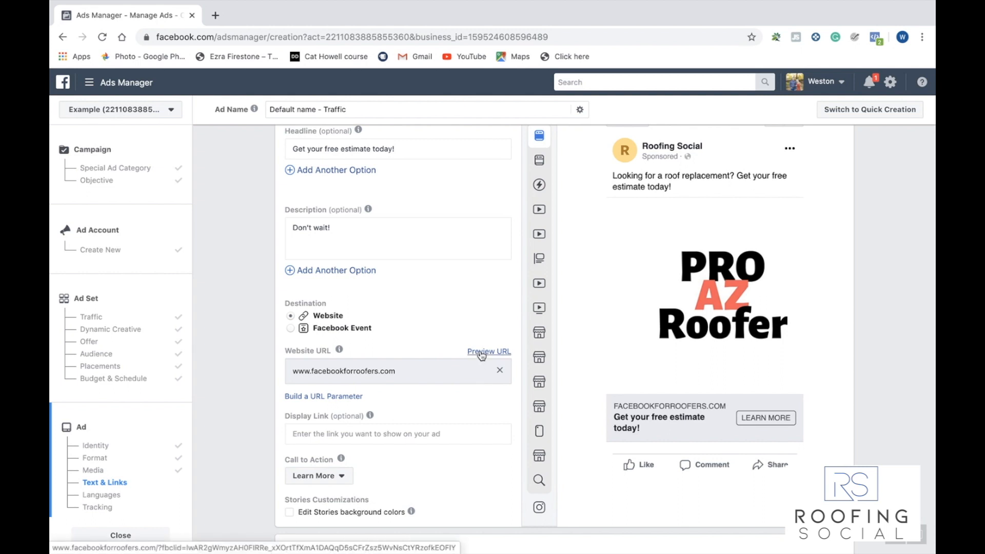
scroll(482, 354, down, 1)
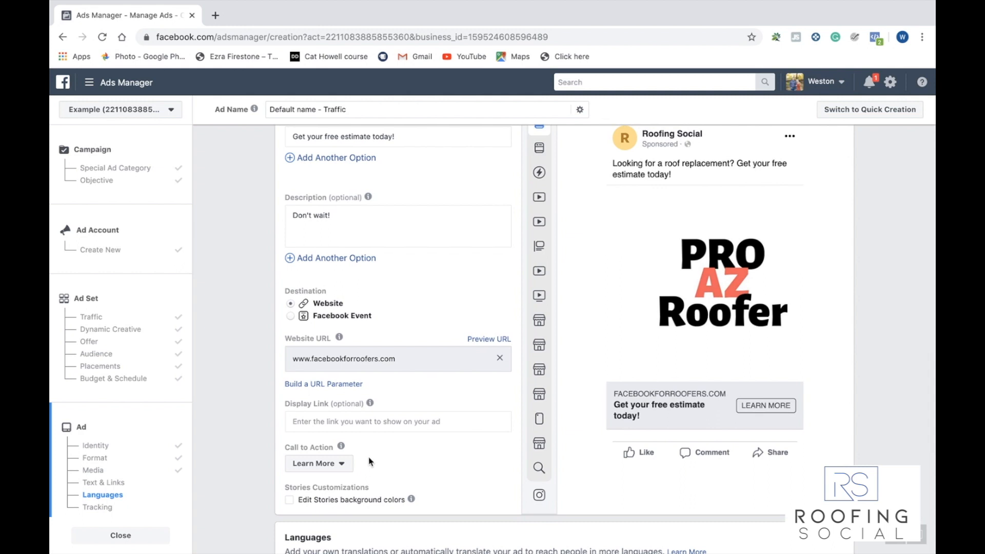
Step: Choose Contact Us as the ad's call to action
click(342, 466)
scroll(327, 389, up, 2)
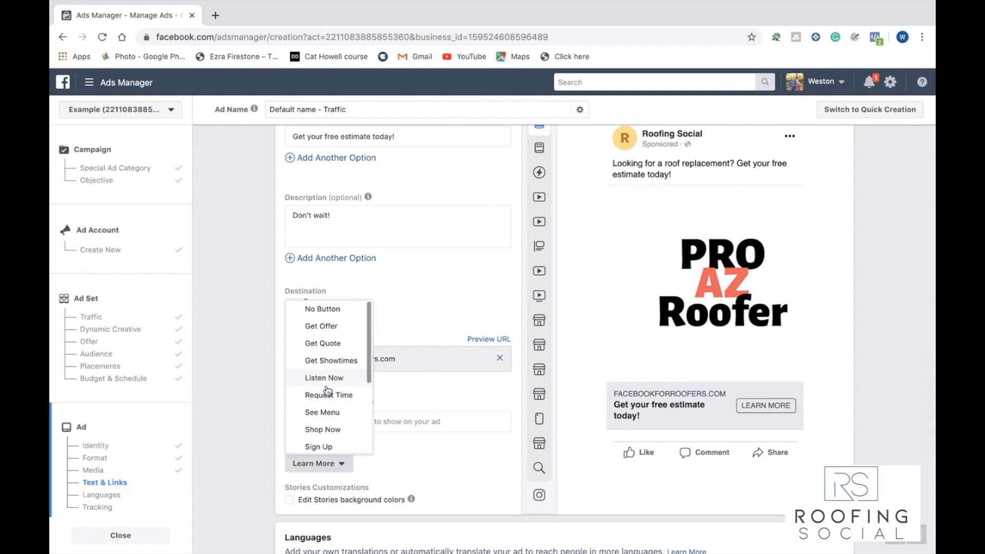
scroll(327, 401, down, 3)
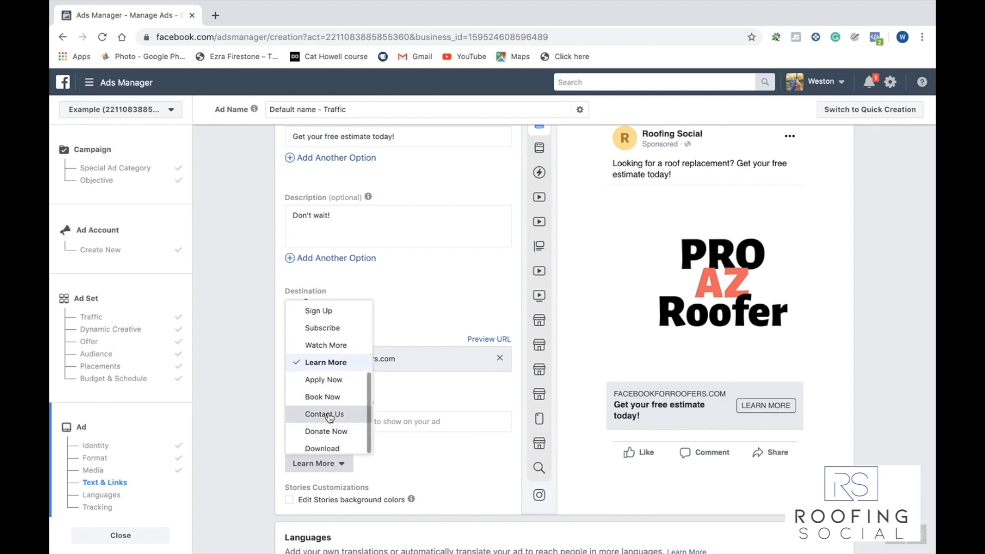
click(329, 416)
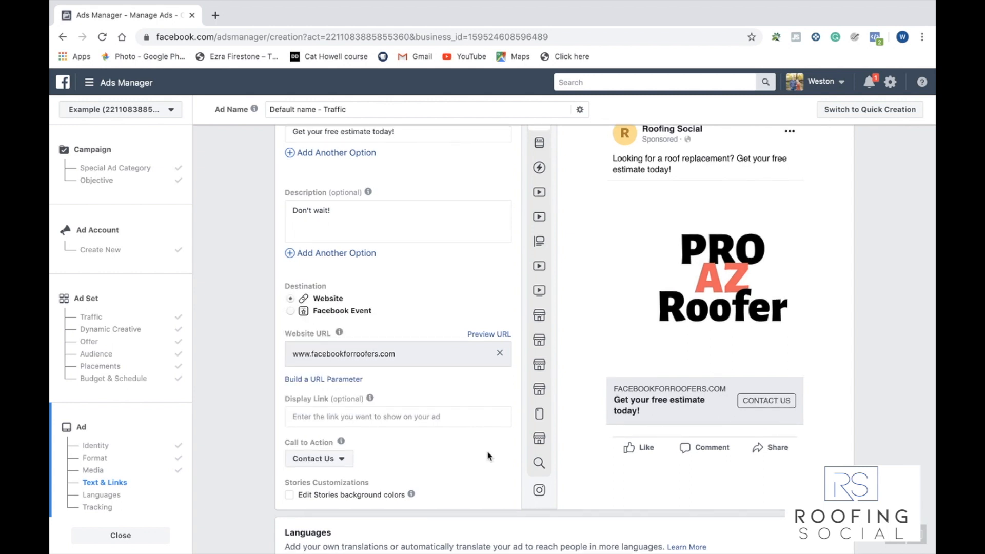
scroll(488, 456, up, 2)
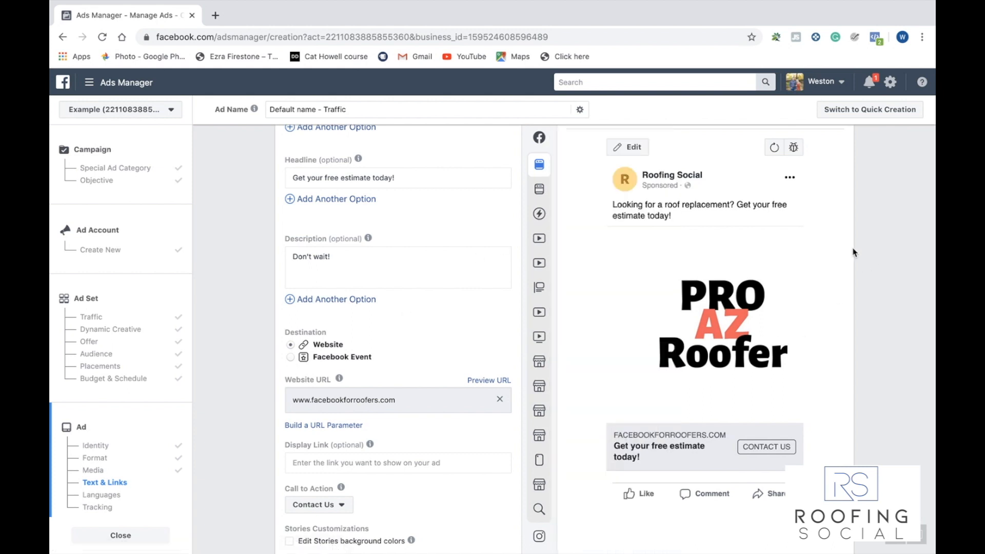
scroll(853, 252, down, 2)
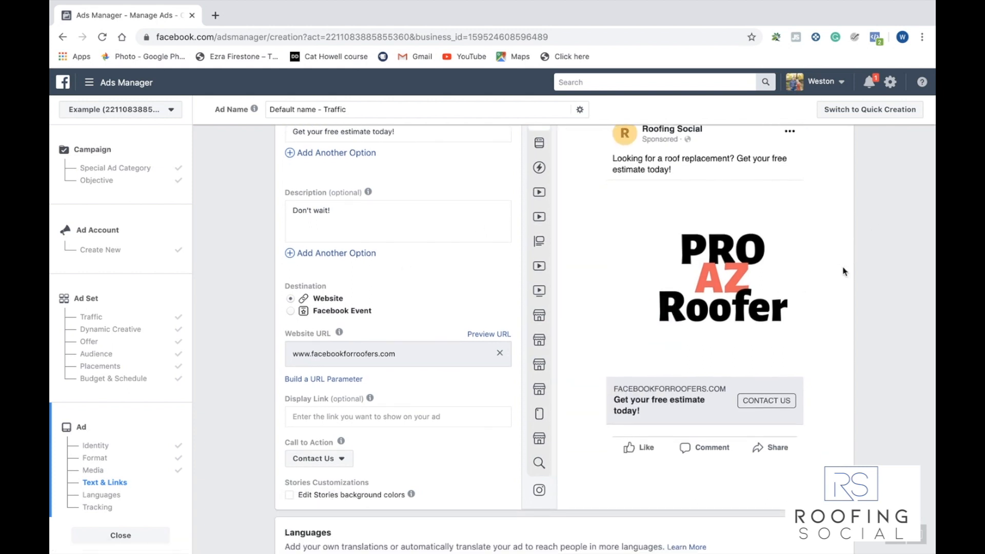
scroll(843, 271, down, 5)
scroll(843, 292, down, 5)
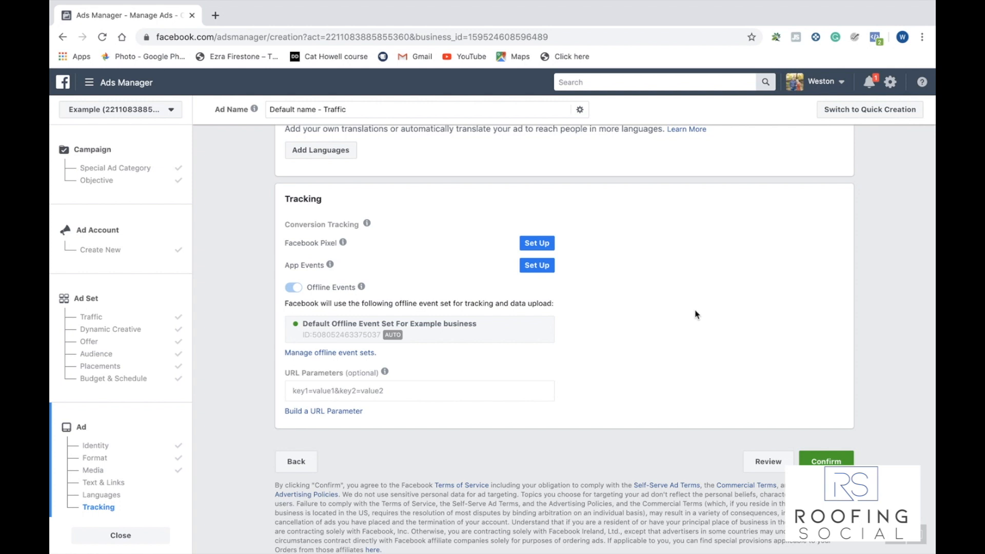
scroll(695, 314, up, 10)
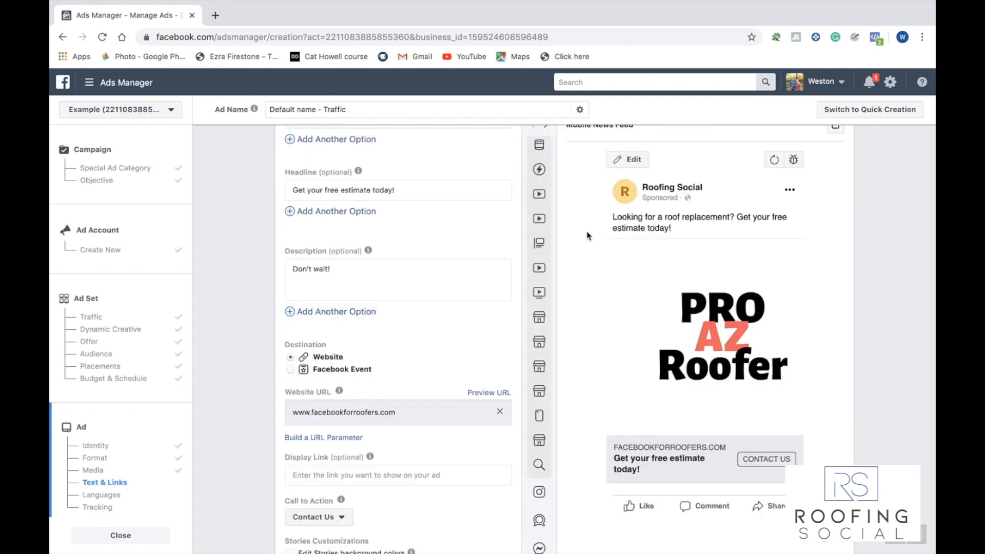